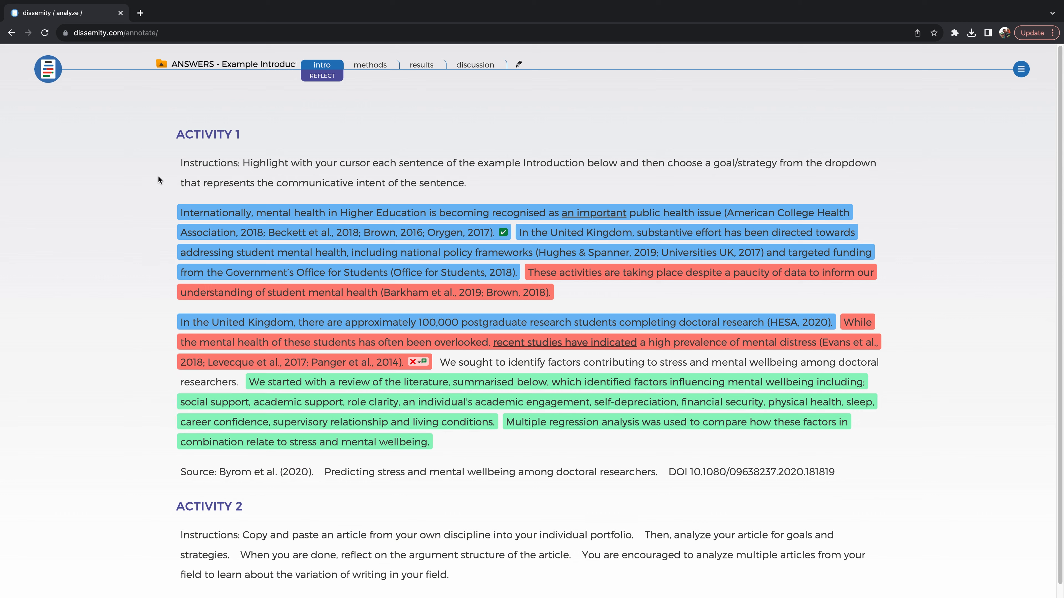
- Open the portfolio of saved documents and start a new document
click(164, 66)
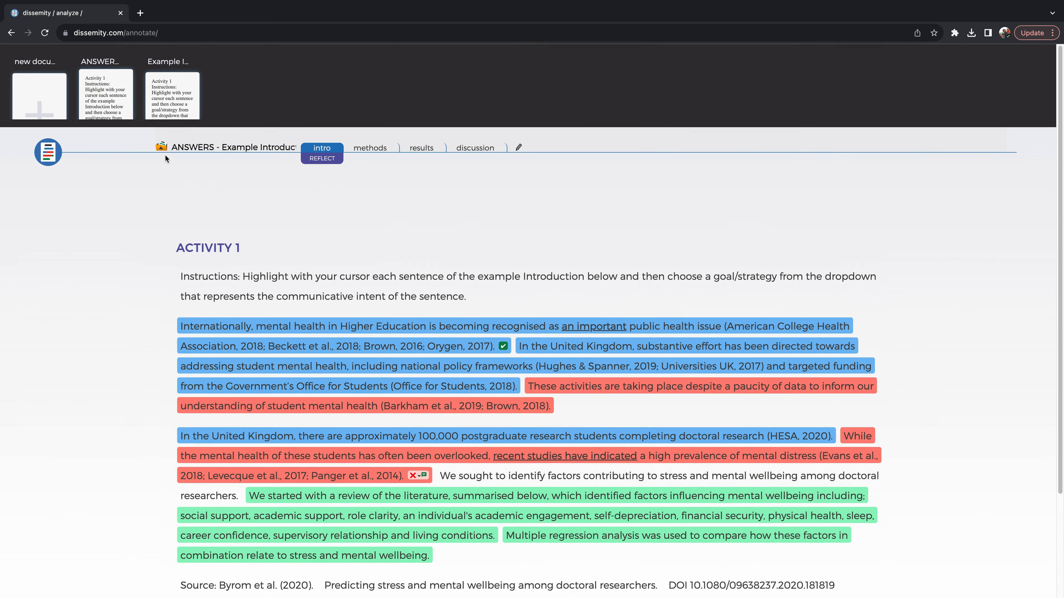
mouse_move(169, 96)
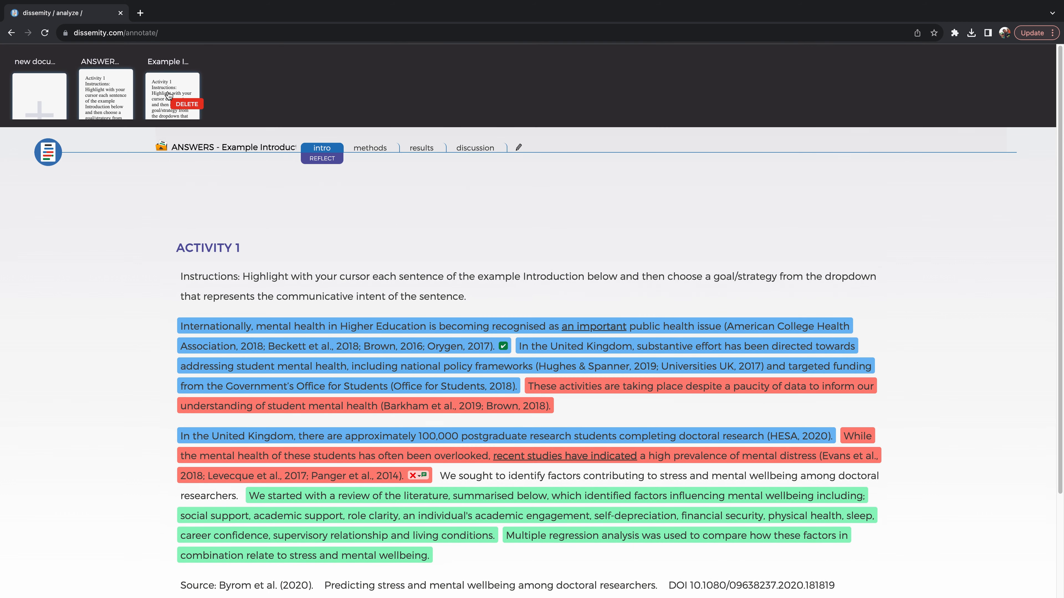
click(47, 98)
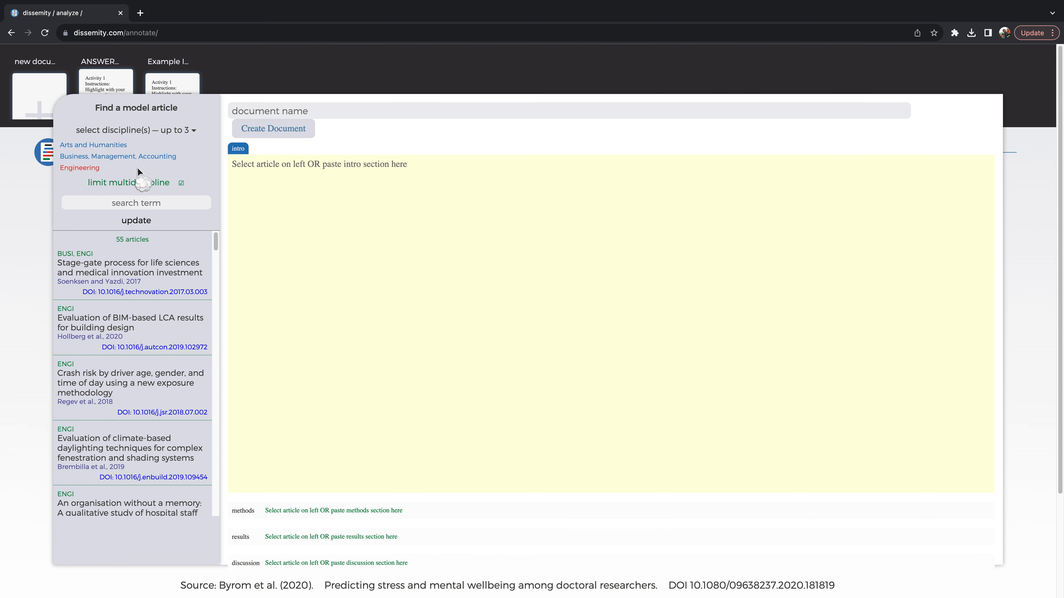
- Review the selectable disciplines and search term suggestions for model articles, and refresh the article list
click(147, 131)
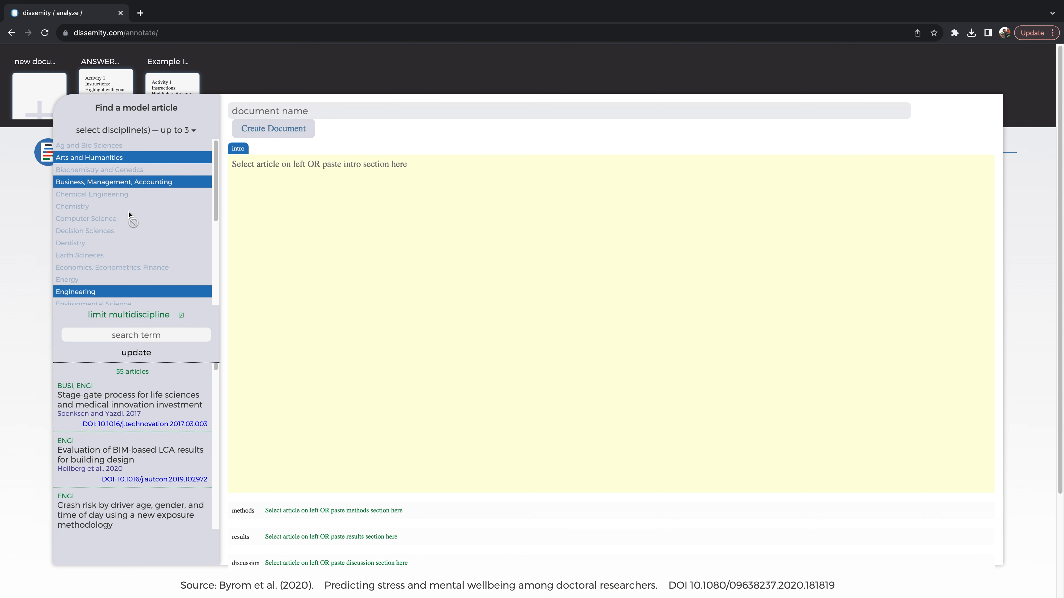
click(136, 130)
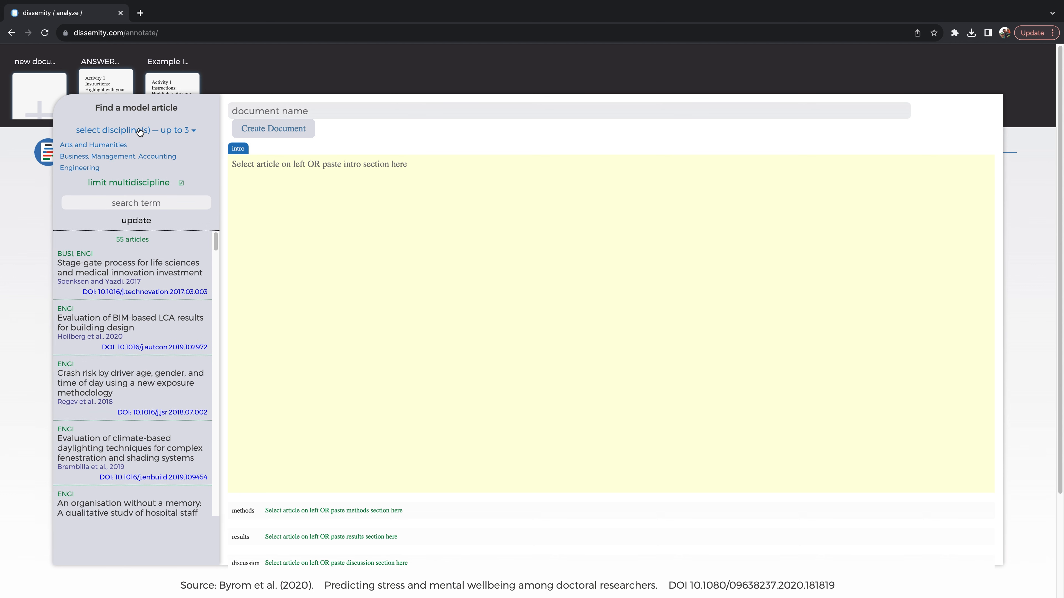
click(134, 204)
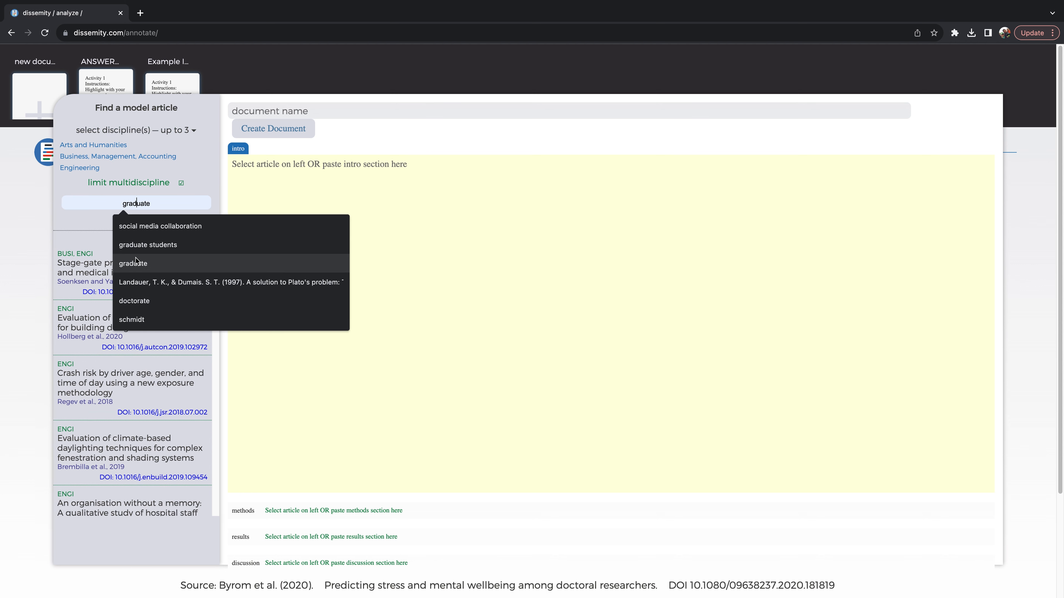
click(96, 227)
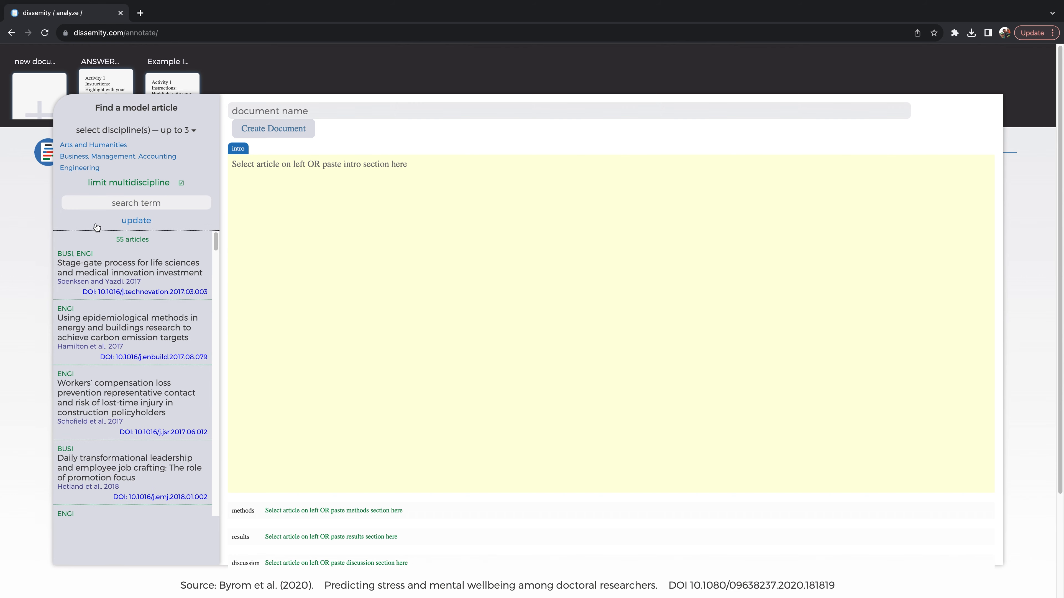
- Preview several model articles and create a document from "Stage-gate process for life sciences and medical innovation investment"
click(127, 267)
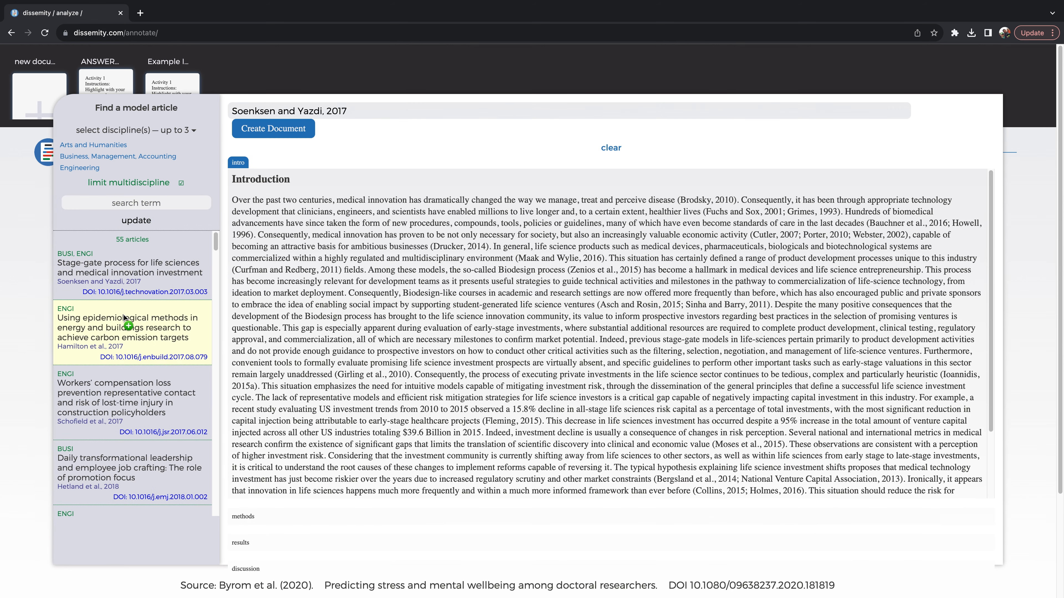
click(126, 331)
click(122, 392)
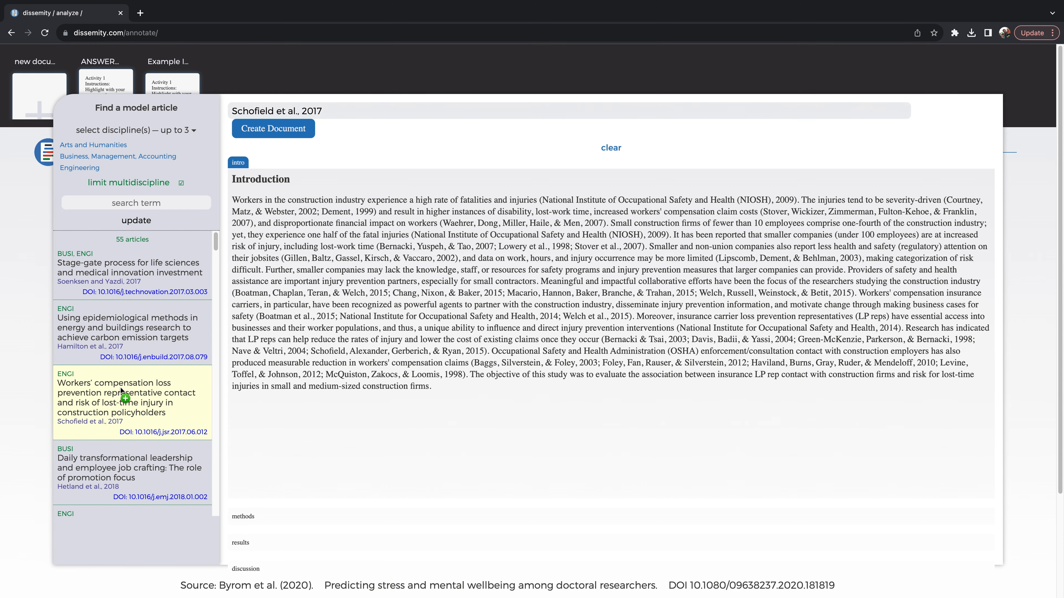
click(269, 134)
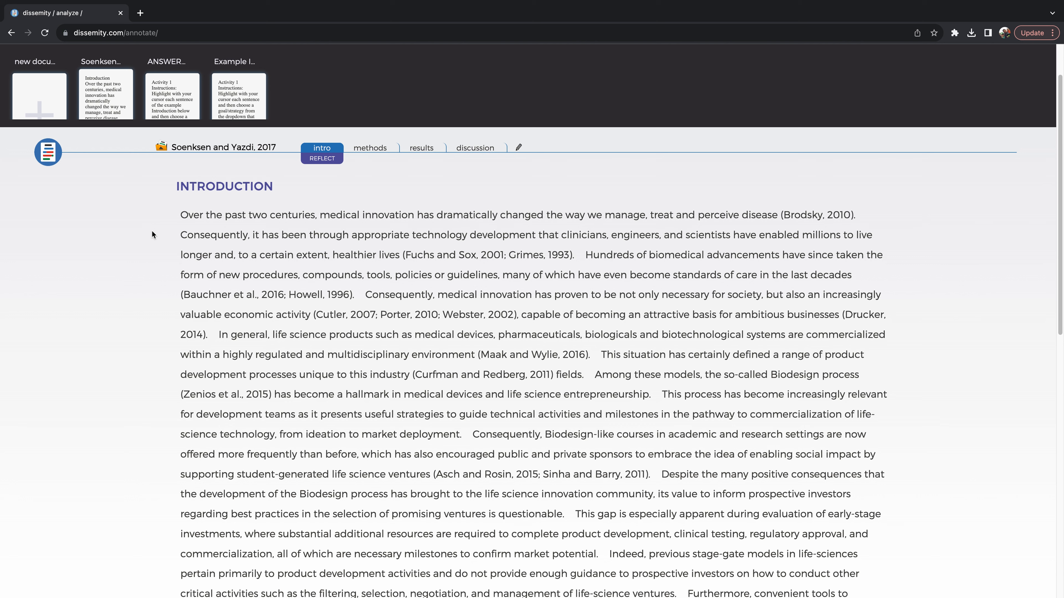
- Mark the opening sentences, from "Over the past two centuries" through "Consequently, Biodesign-like courses", as Establish territory
click(227, 217)
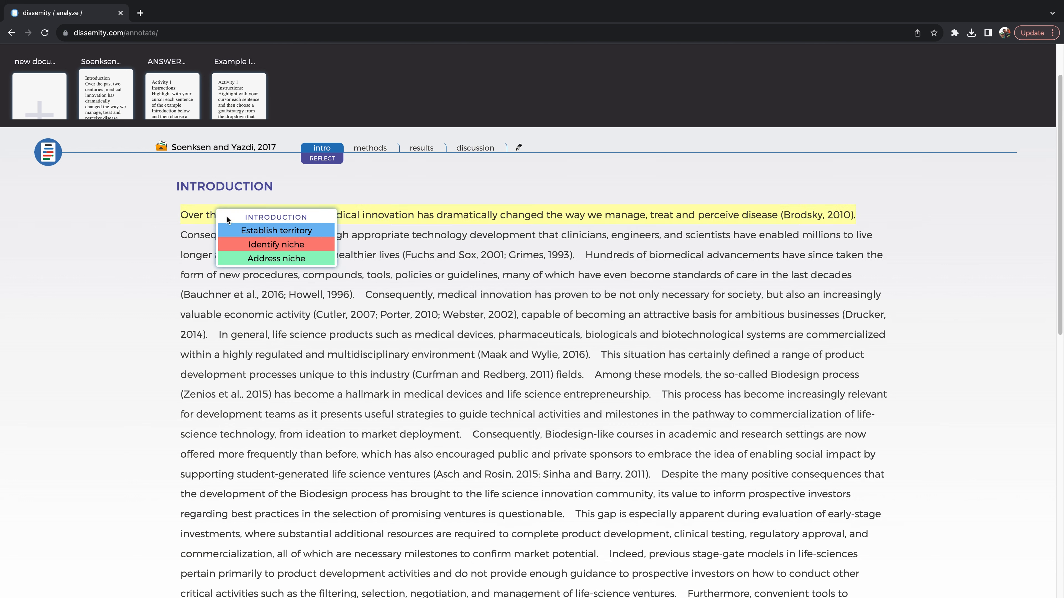
click(252, 236)
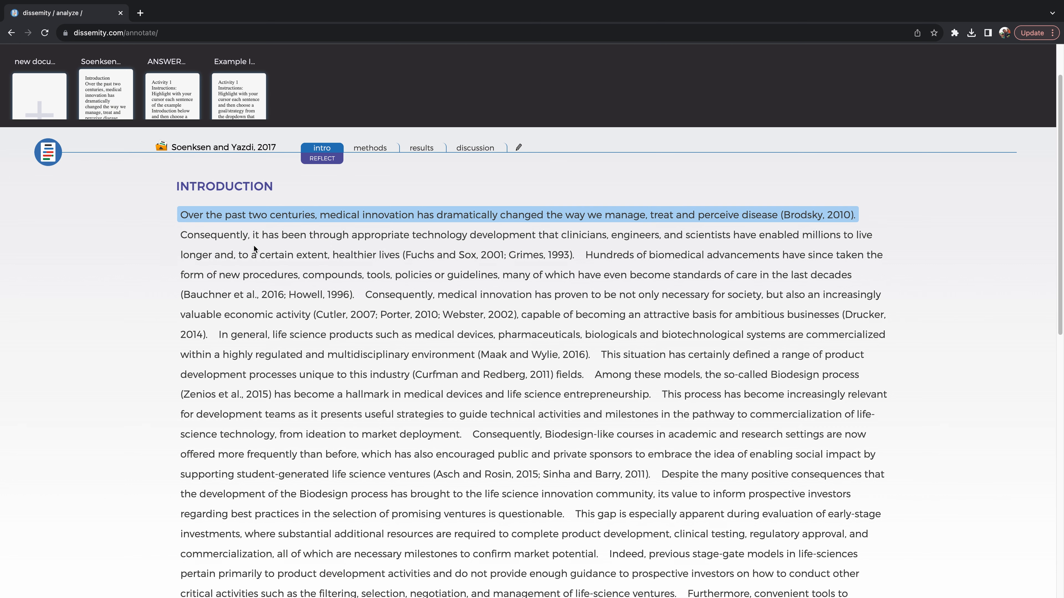
click(262, 250)
click(266, 252)
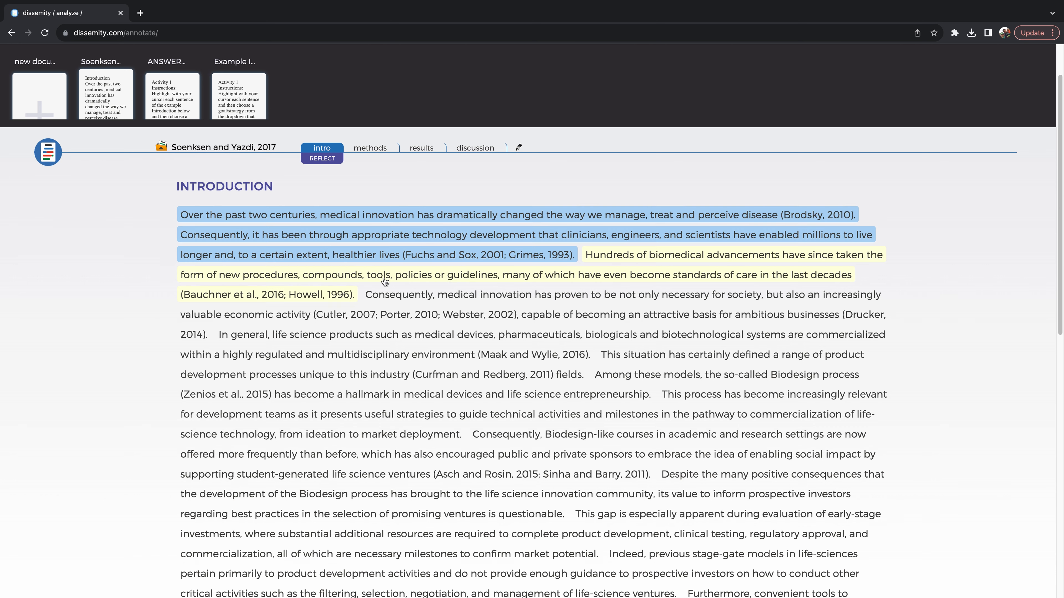
click(514, 300)
click(532, 311)
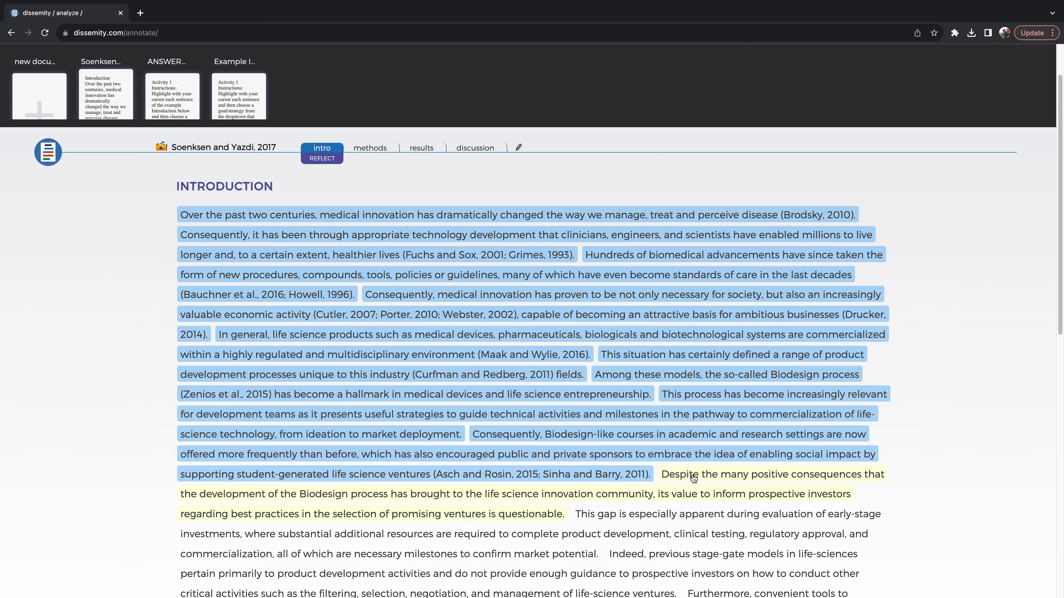
- Mark the "Despite the many positive consequences" and "This gap is" sentences as Identify niche, and "Indeed, previous stage-gate models" as Establish territory
click(693, 477)
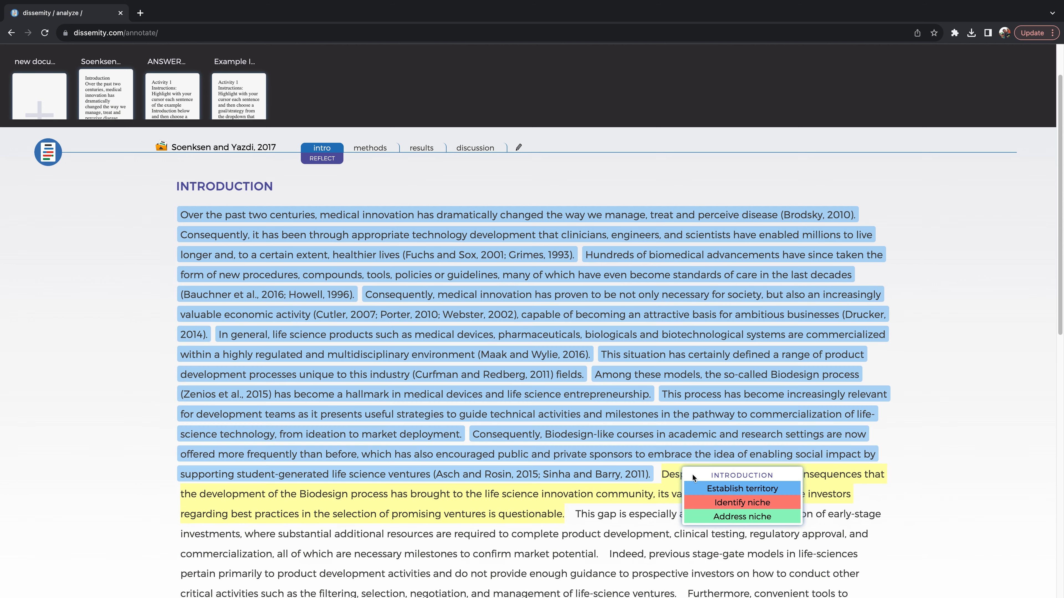
click(713, 503)
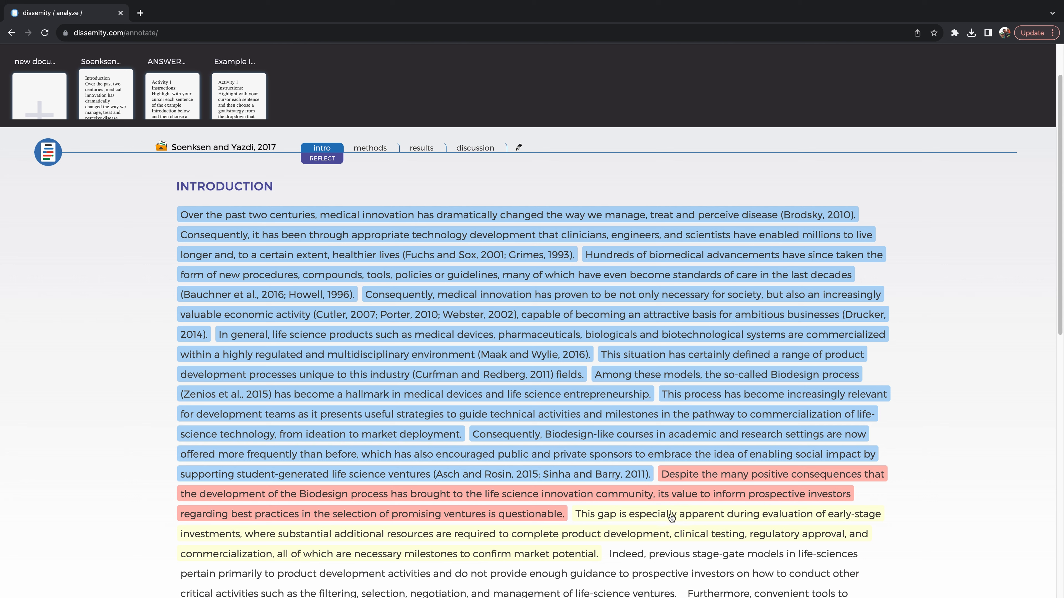
click(670, 518)
click(682, 544)
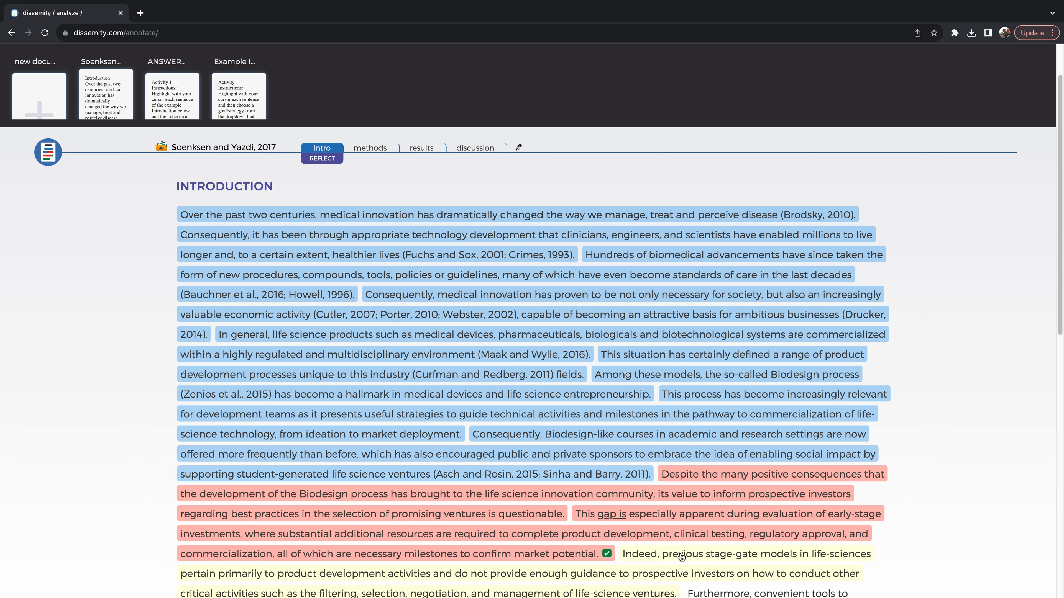
click(679, 558)
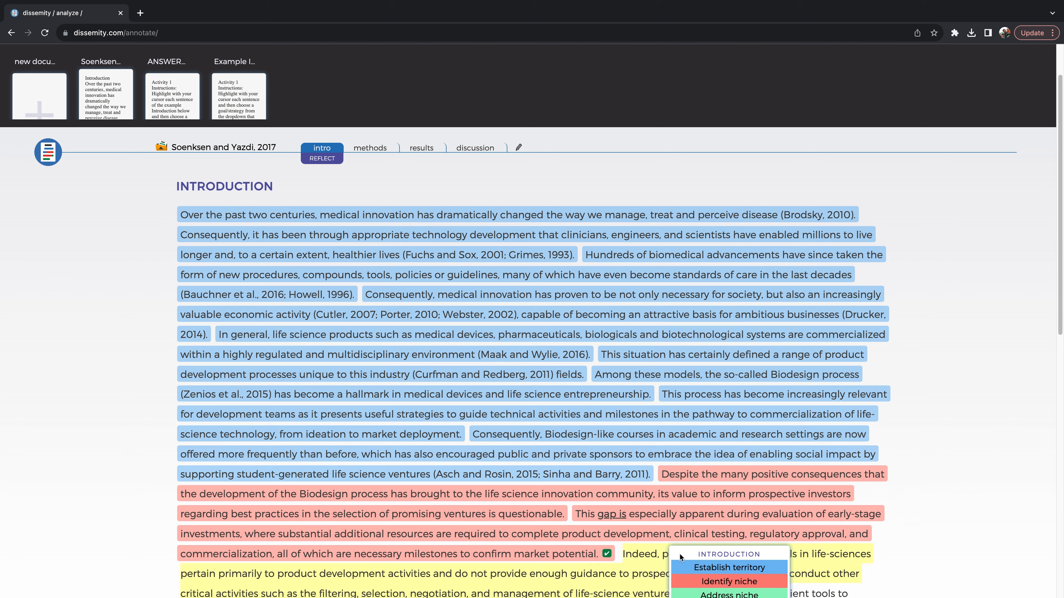
click(702, 569)
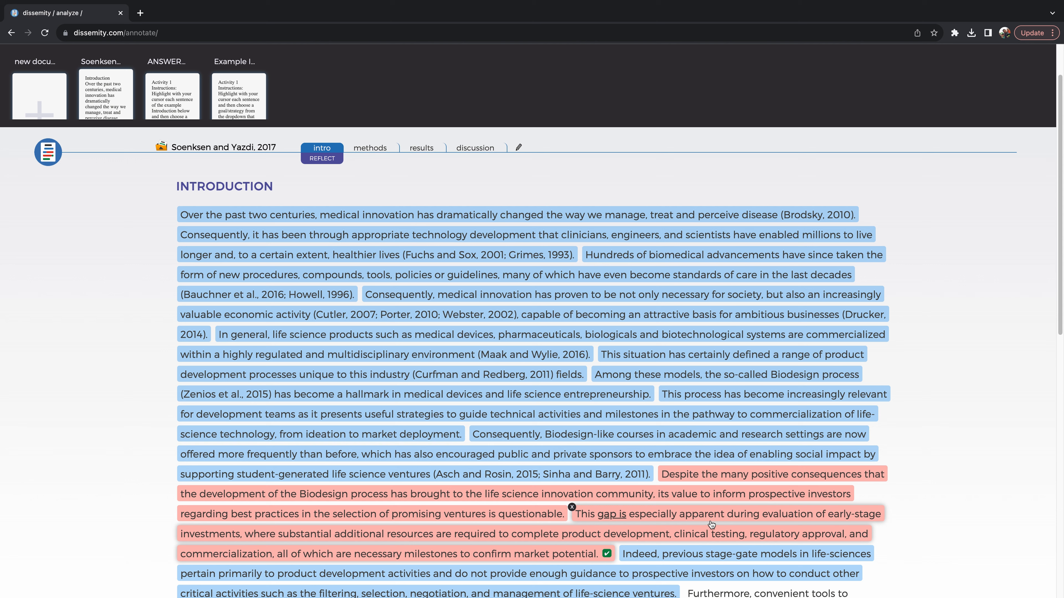
- Examine the feedback, review video and notes area for the sentence containing the underlined phrase "gap is"
click(640, 542)
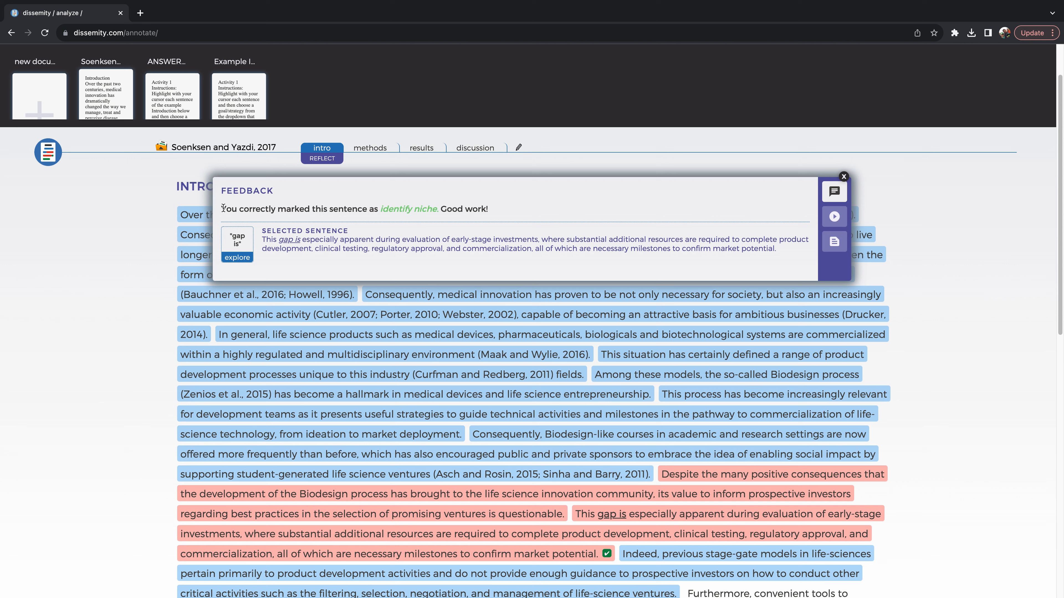
drag(222, 209, 481, 211)
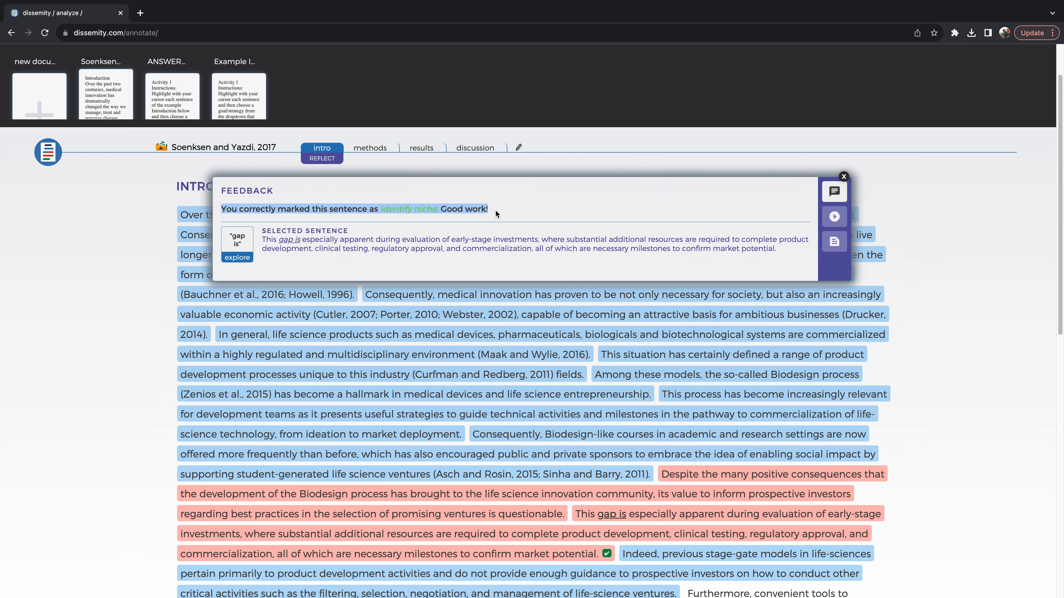
click(834, 217)
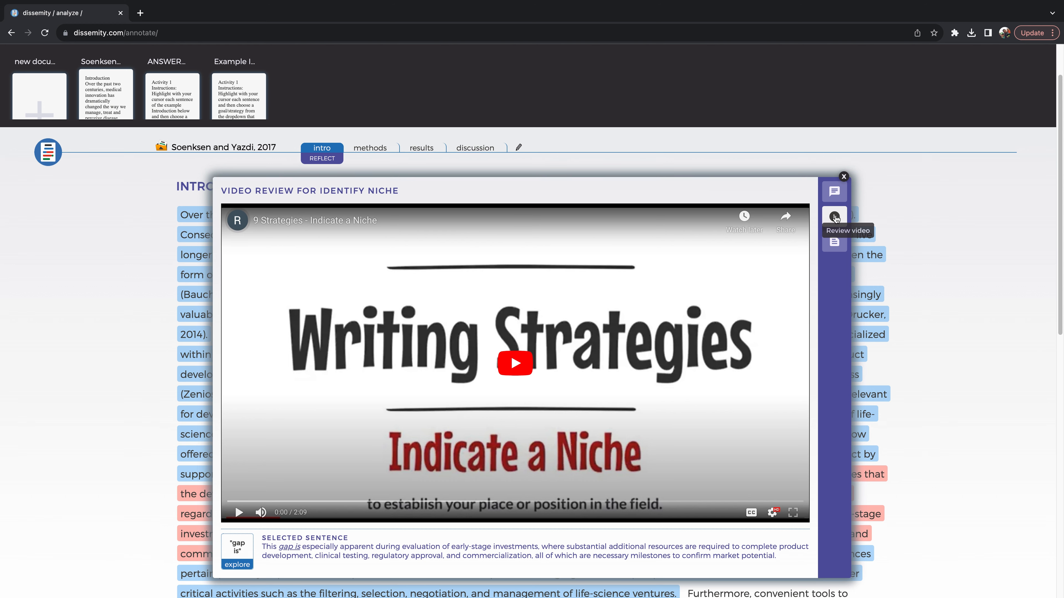
click(834, 243)
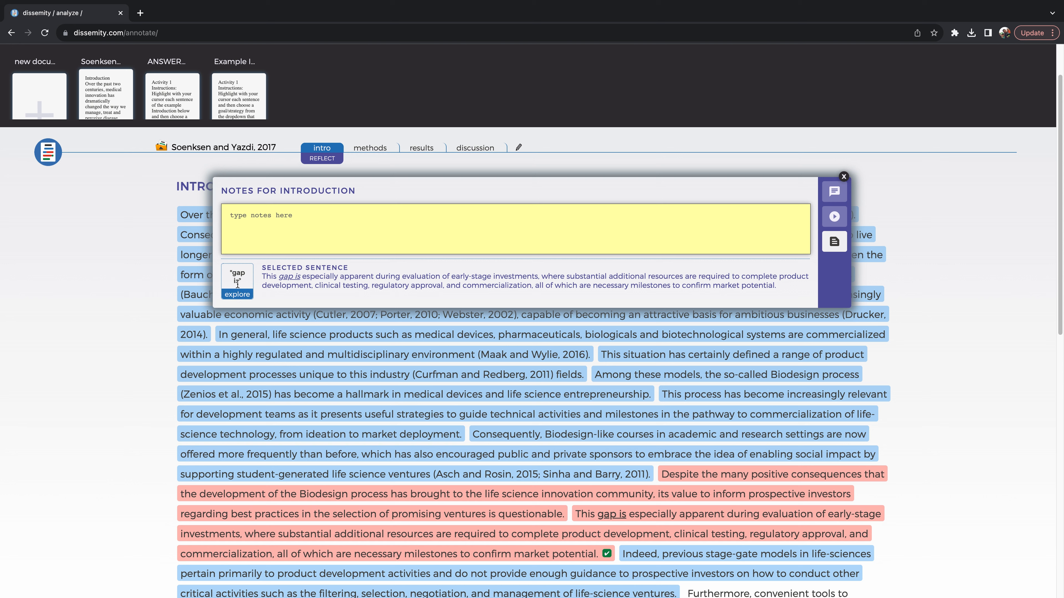
drag(232, 272, 240, 282)
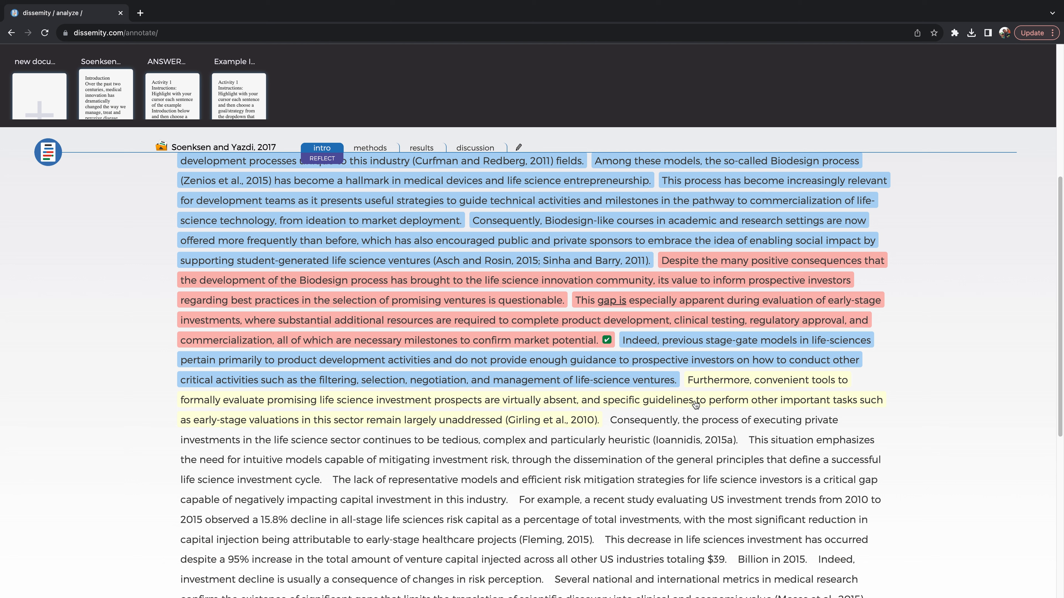
- Mark the sentence beginning "Furthermore, convenient tools to formally evaluate" as Establish territory
click(696, 405)
click(703, 410)
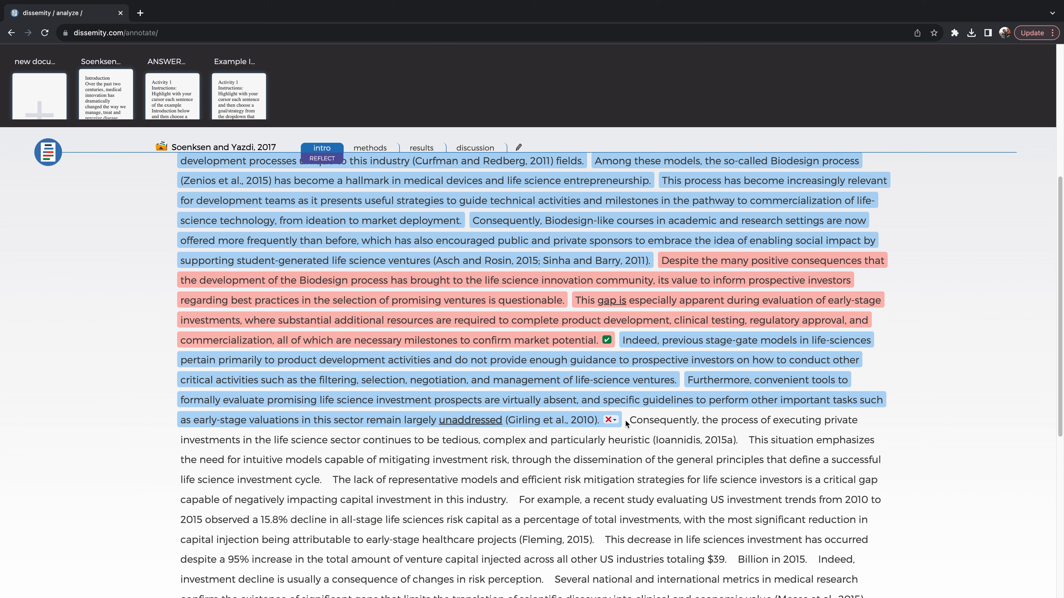
- Examine the feedback, review video and notes area for the sentence containing the underlined word "unaddressed", and close the feedback window
mouse_move(738, 388)
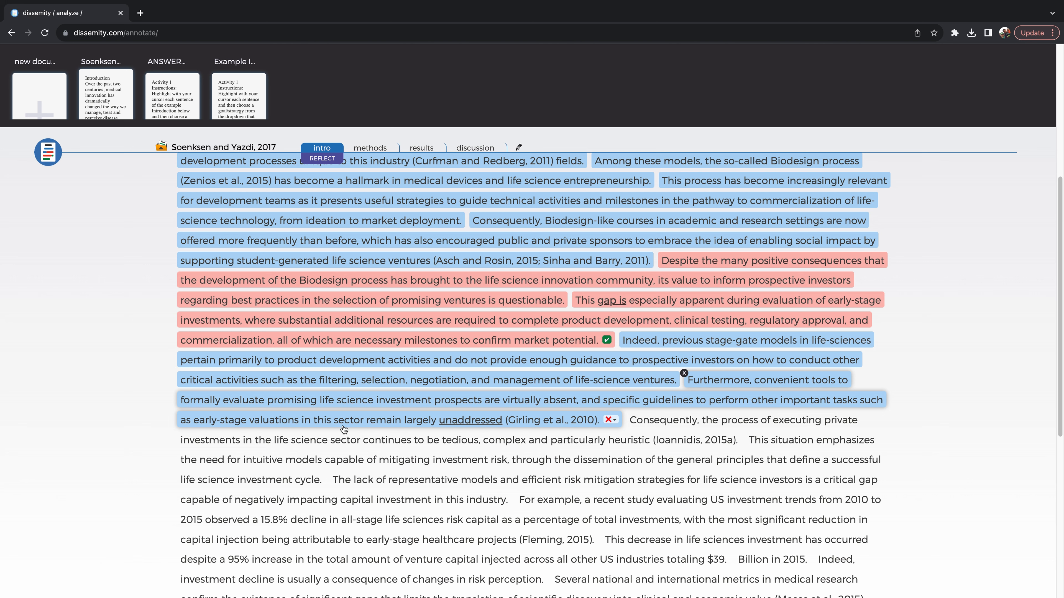
click(479, 424)
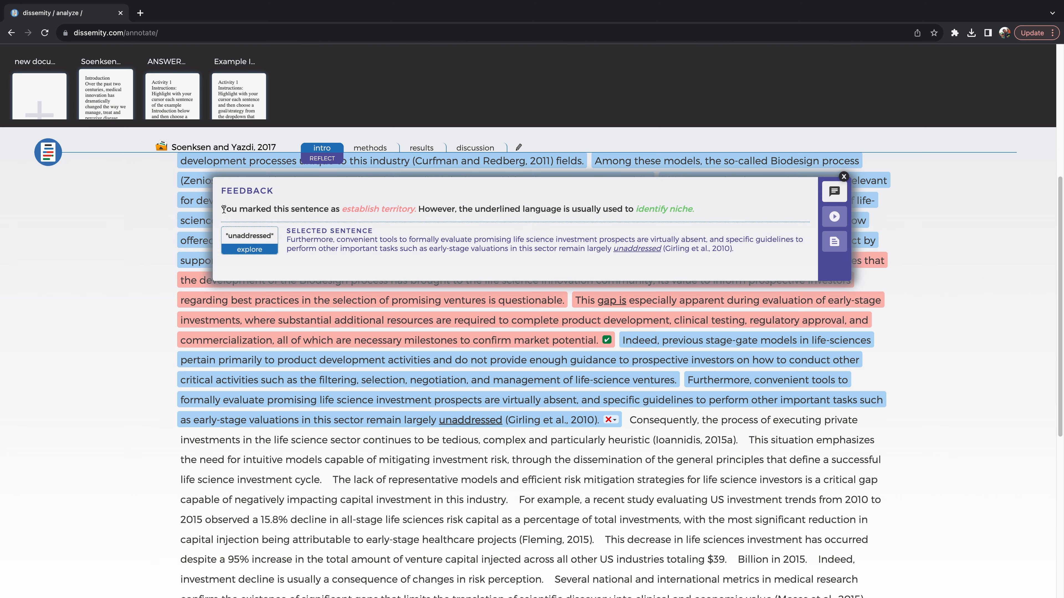
drag(224, 209, 698, 209)
click(697, 209)
click(840, 219)
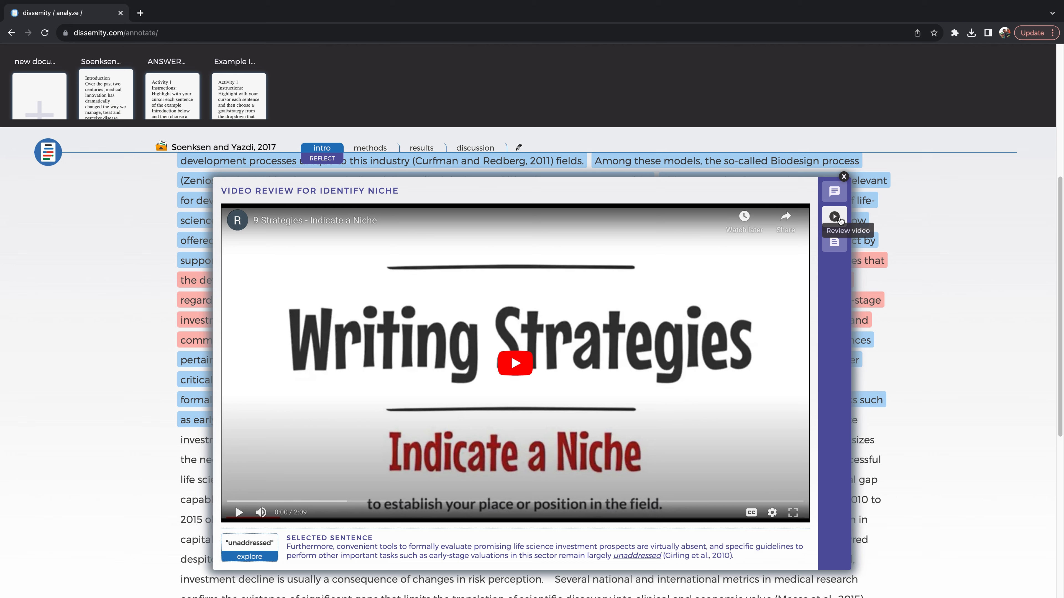
click(840, 244)
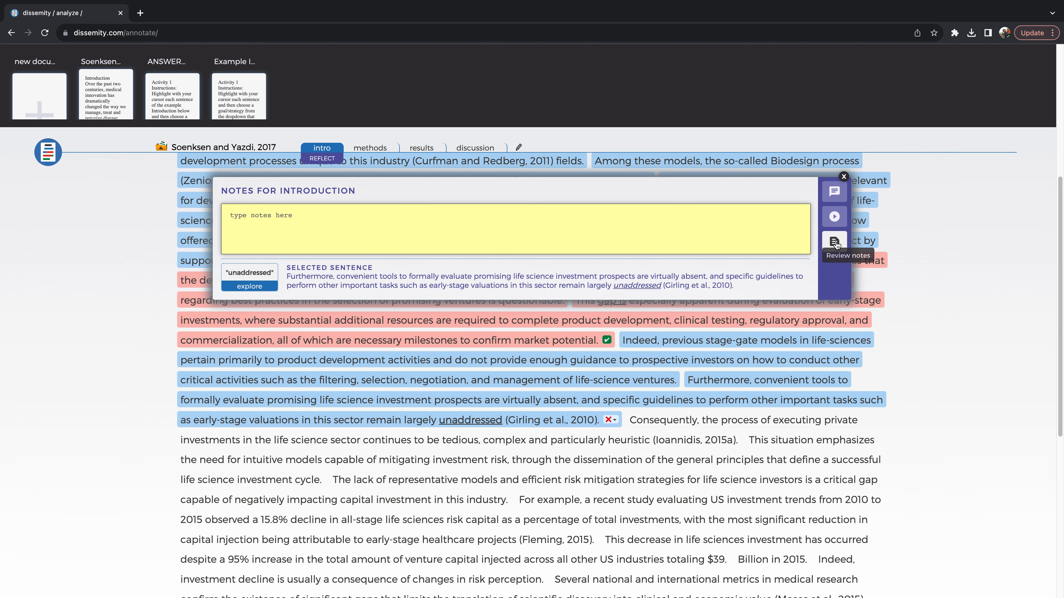
click(839, 201)
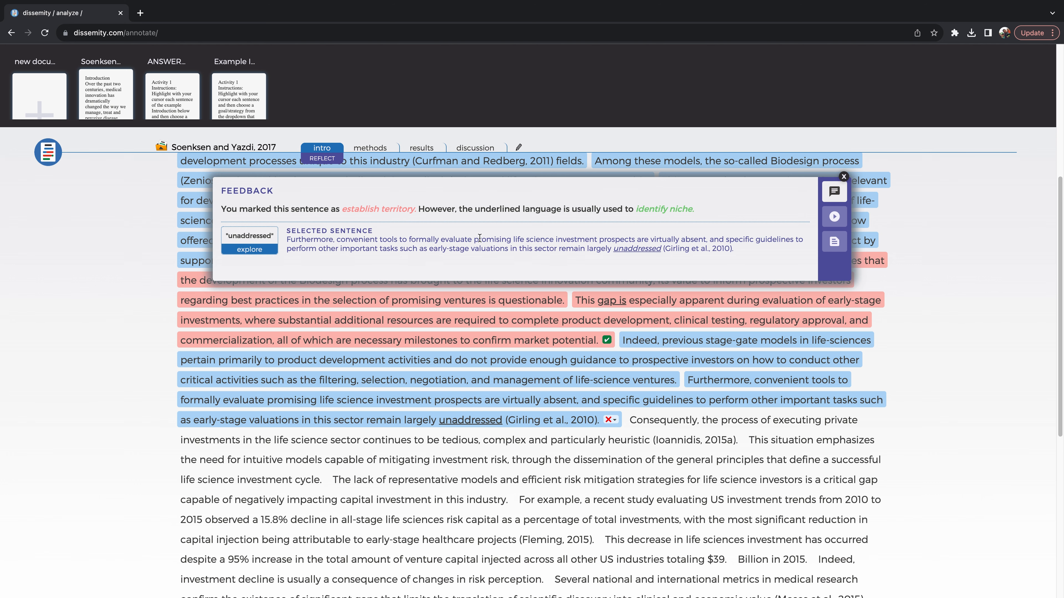
click(844, 177)
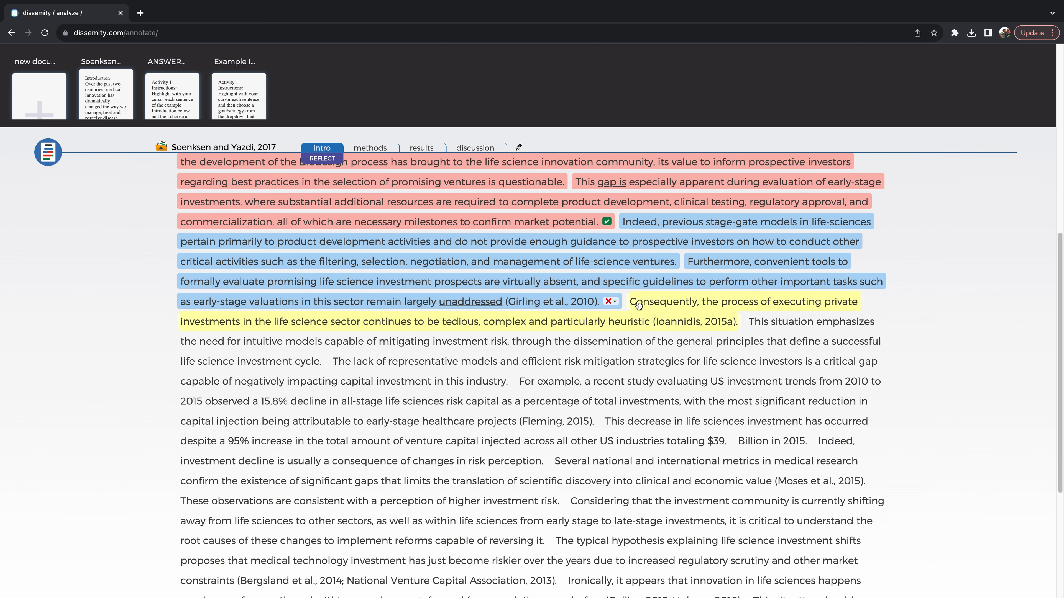
- Mark the four sentences from "Consequently, the process of executing private investments" through "For example, a recent study" as Establish territory
click(633, 303)
click(652, 317)
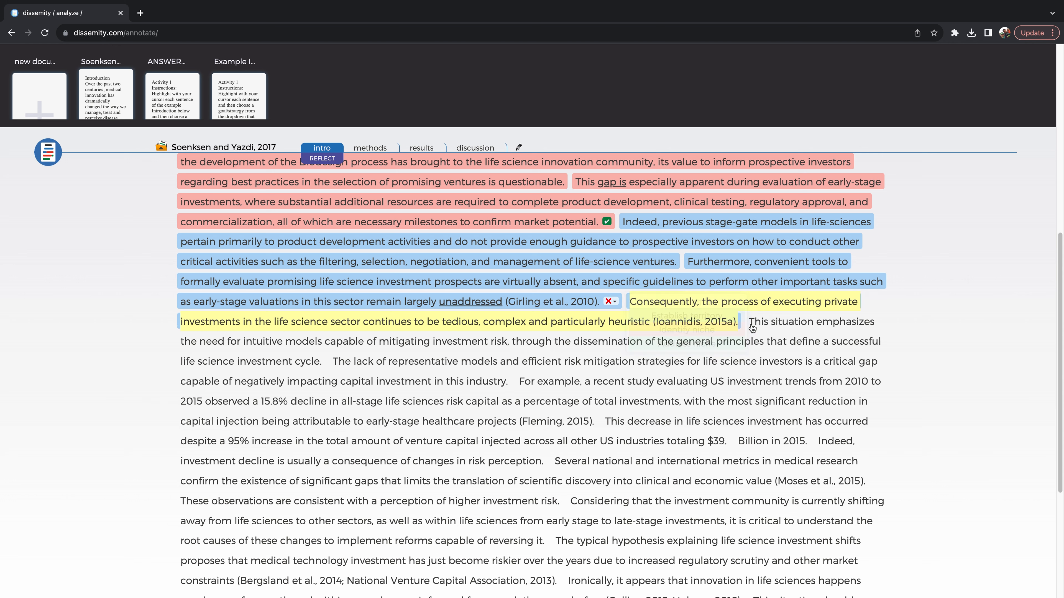
click(761, 323)
click(812, 339)
click(466, 356)
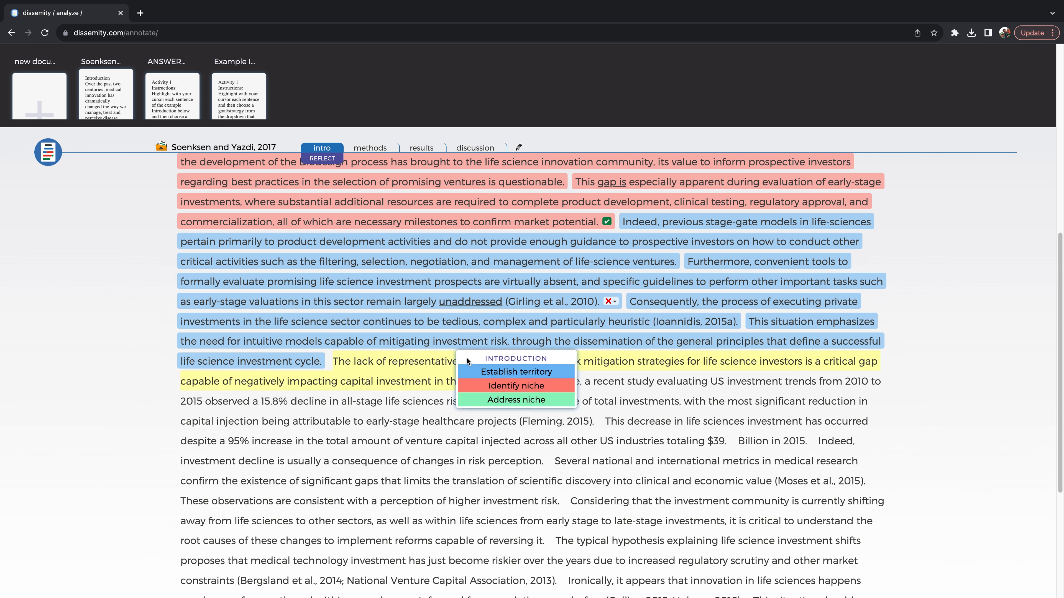
click(516, 371)
click(574, 381)
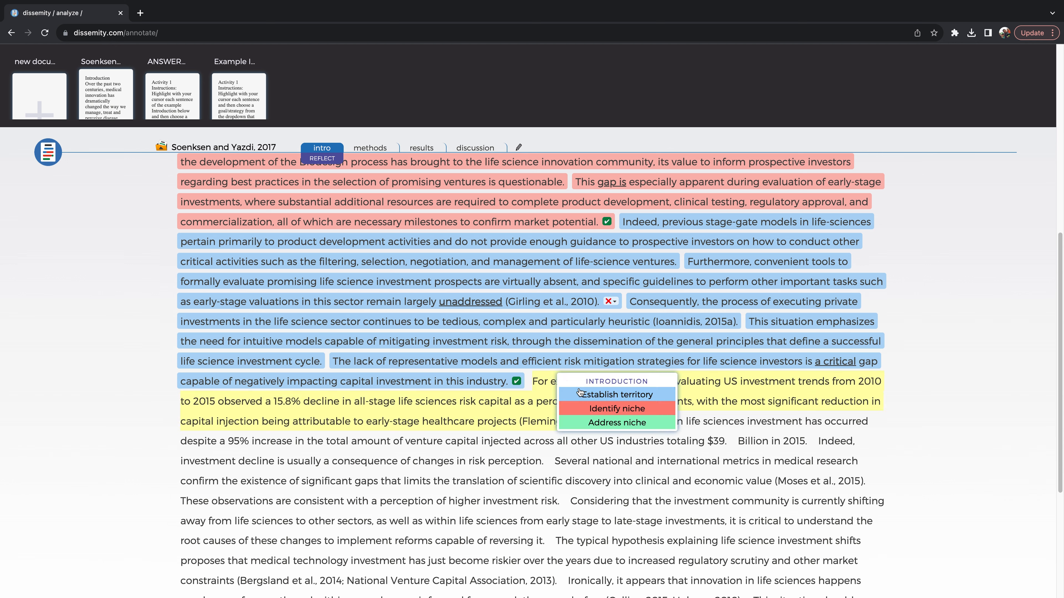
click(580, 394)
scroll(607, 423, down, 2)
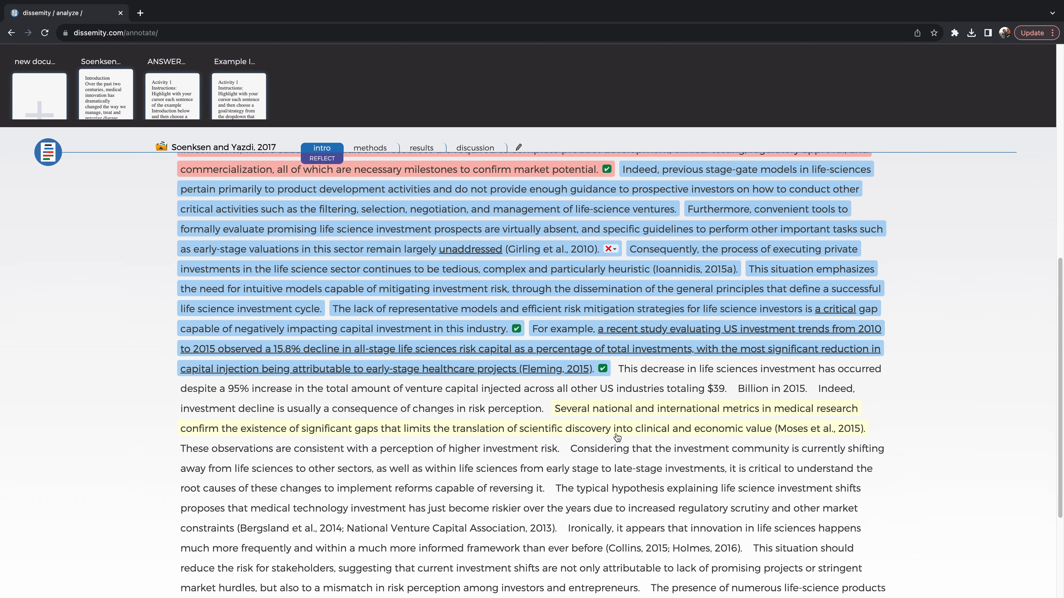
- Review the communicative goal markings and feedback icons through the end of the introduction
scroll(618, 437, down, 2)
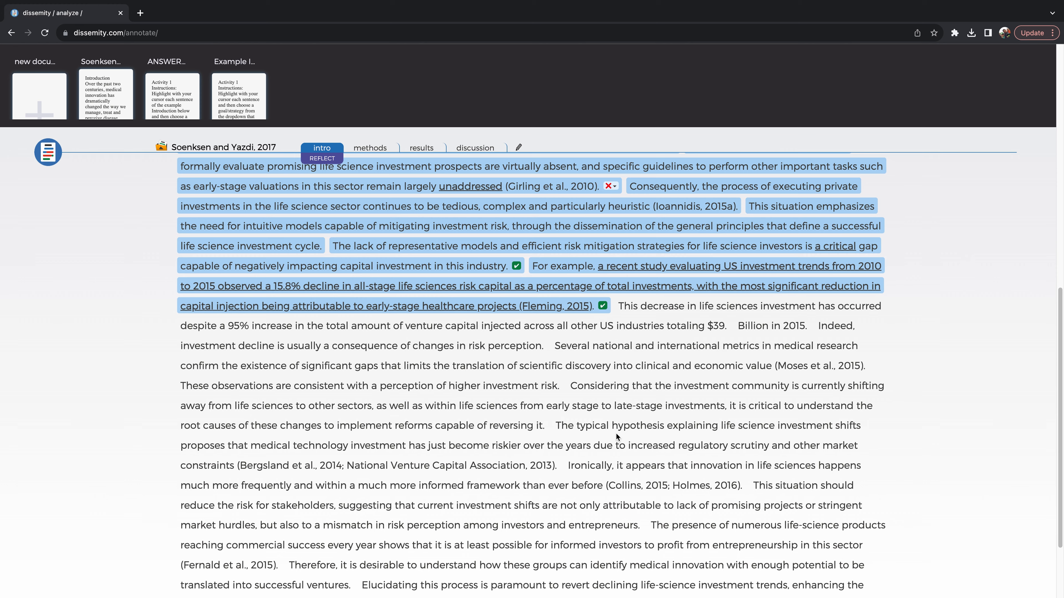
scroll(615, 433, down, 1)
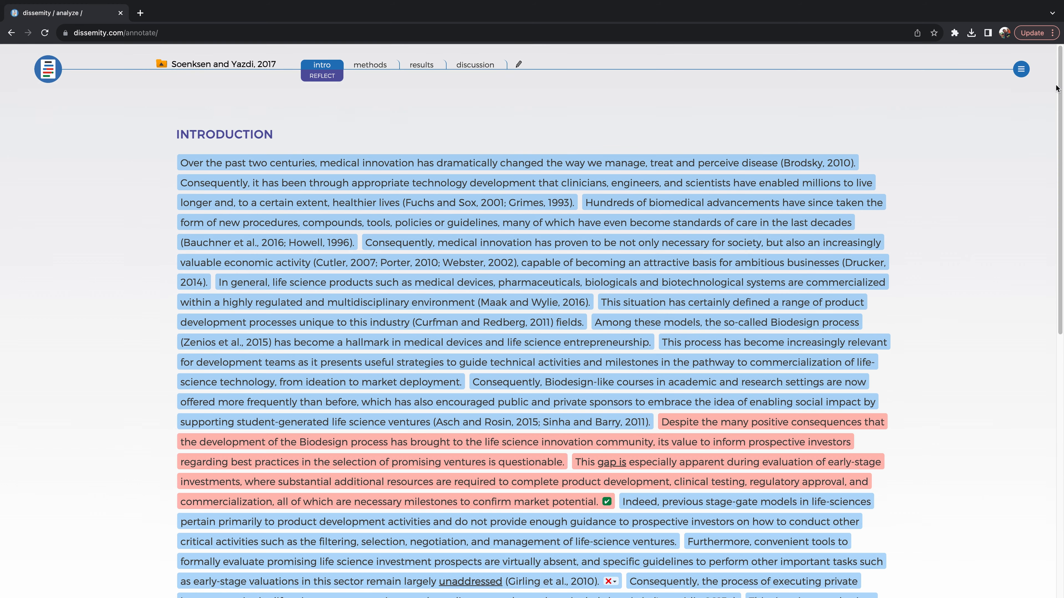
drag(1059, 86, 1056, 359)
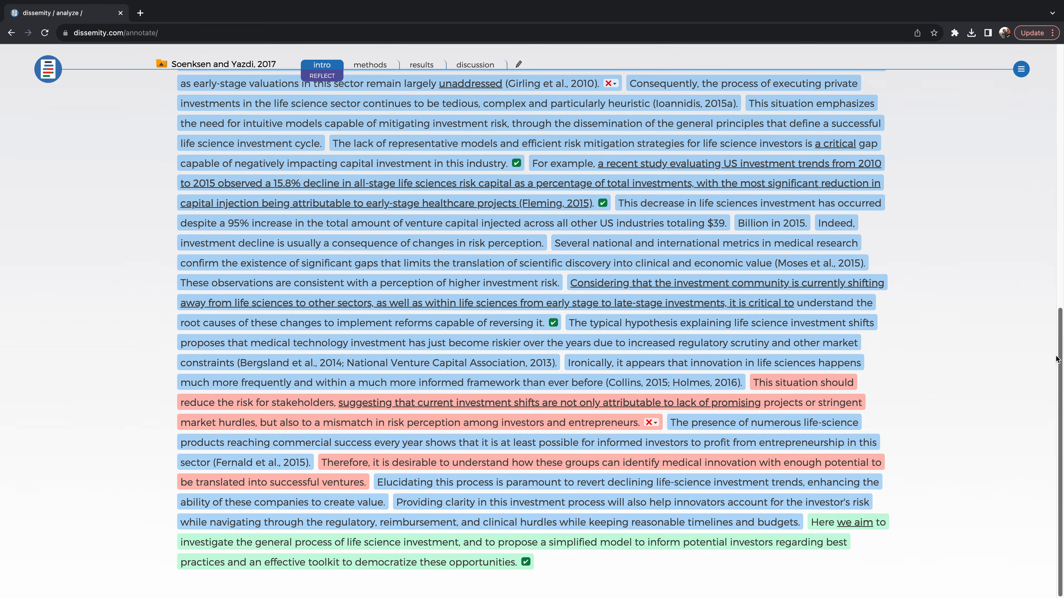
- Open the dashboard and examine the Manuscript Writing coursework progress for the Introductions and Methods blocks
click(45, 77)
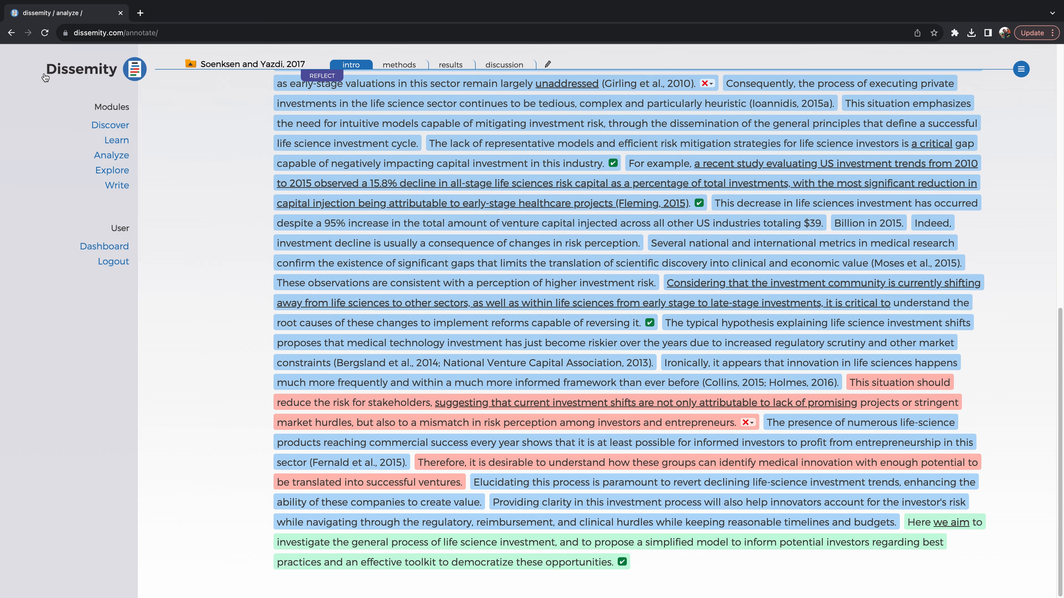
click(123, 246)
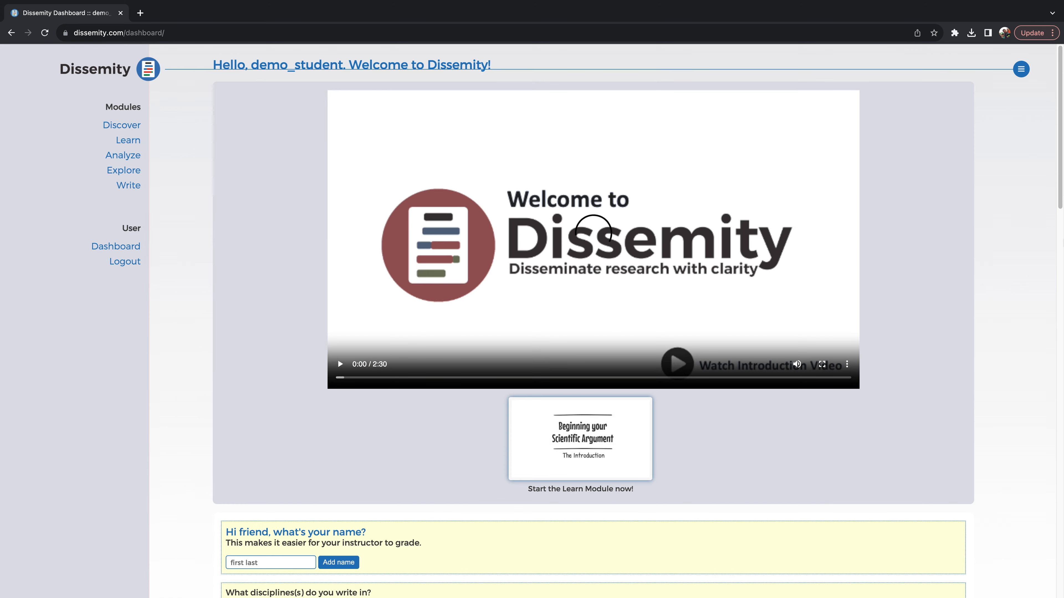
drag(1056, 155, 1044, 420)
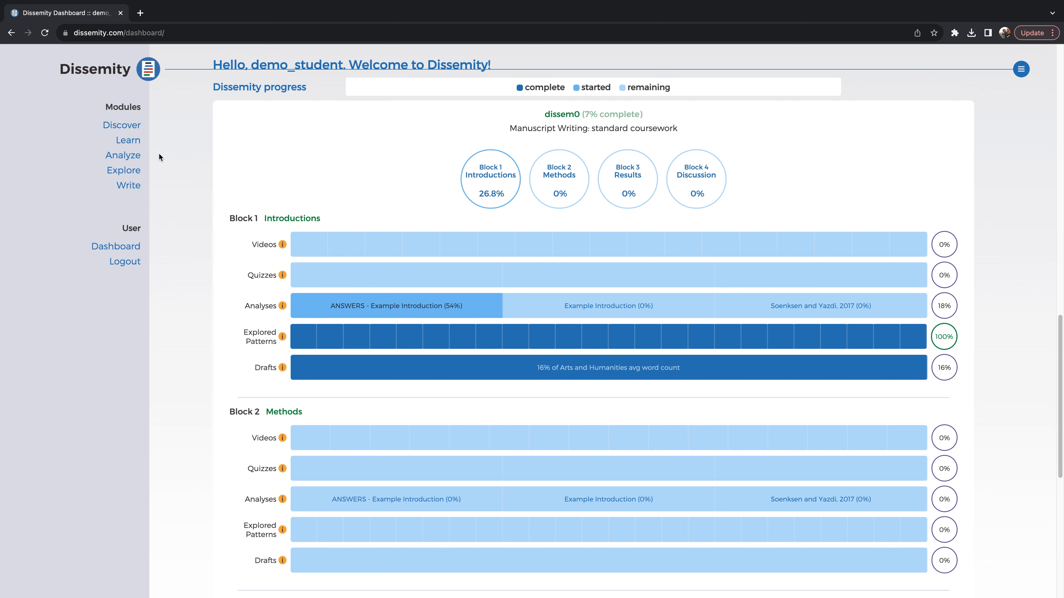
- Return to the document analysis and assign the Provide background strategy to the introduction's first five sentences, from "Over the past" through "In general"
click(123, 158)
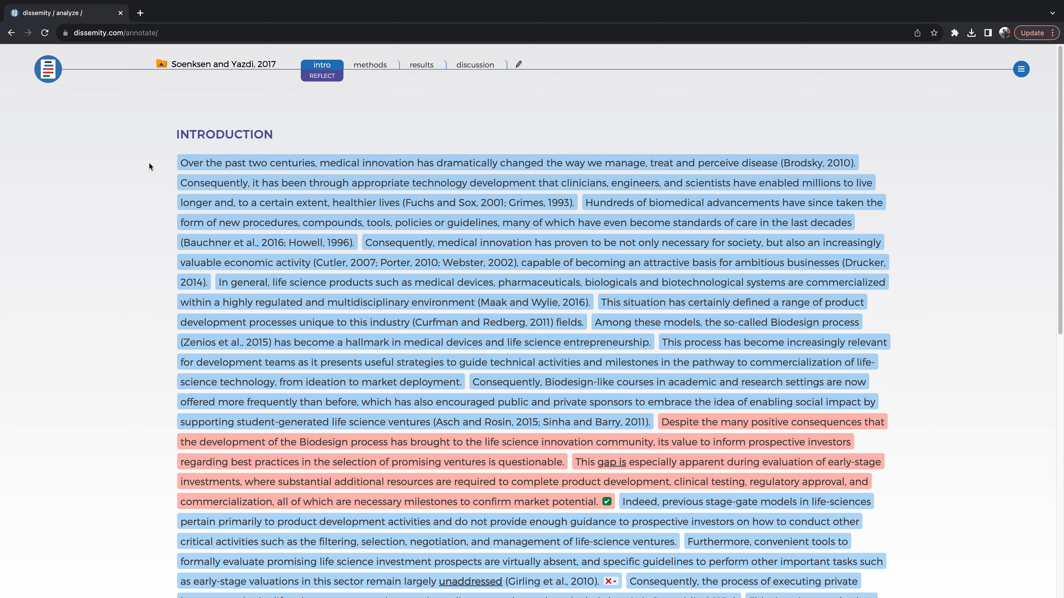
mouse_move(256, 164)
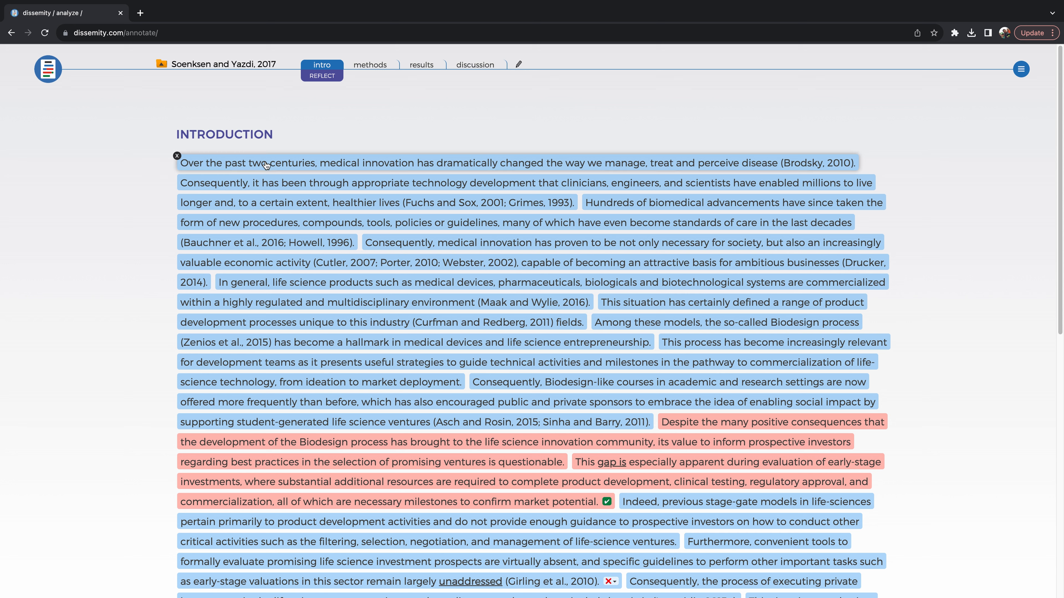
click(267, 164)
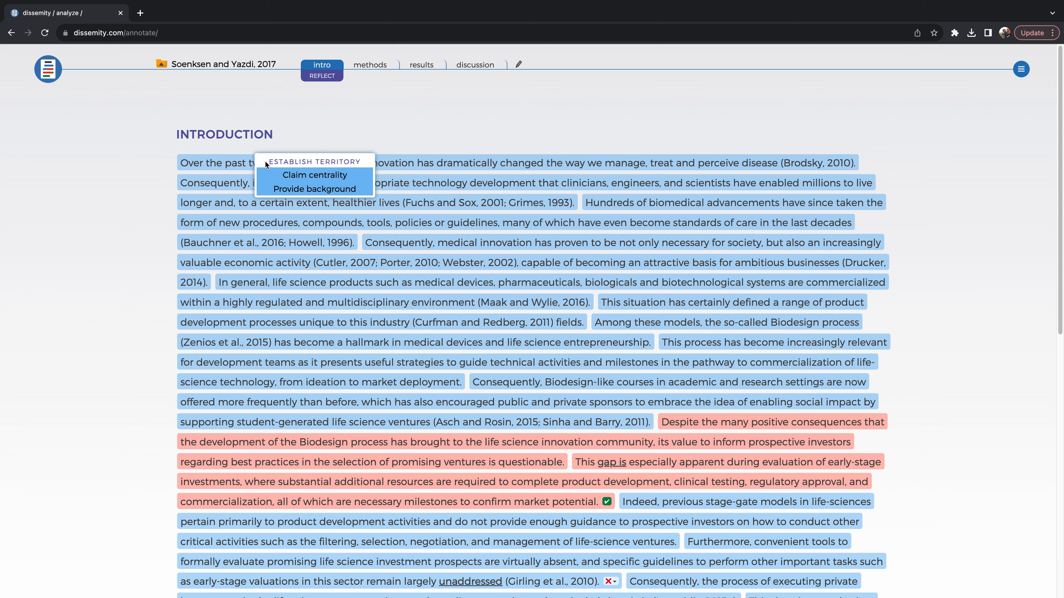
click(292, 189)
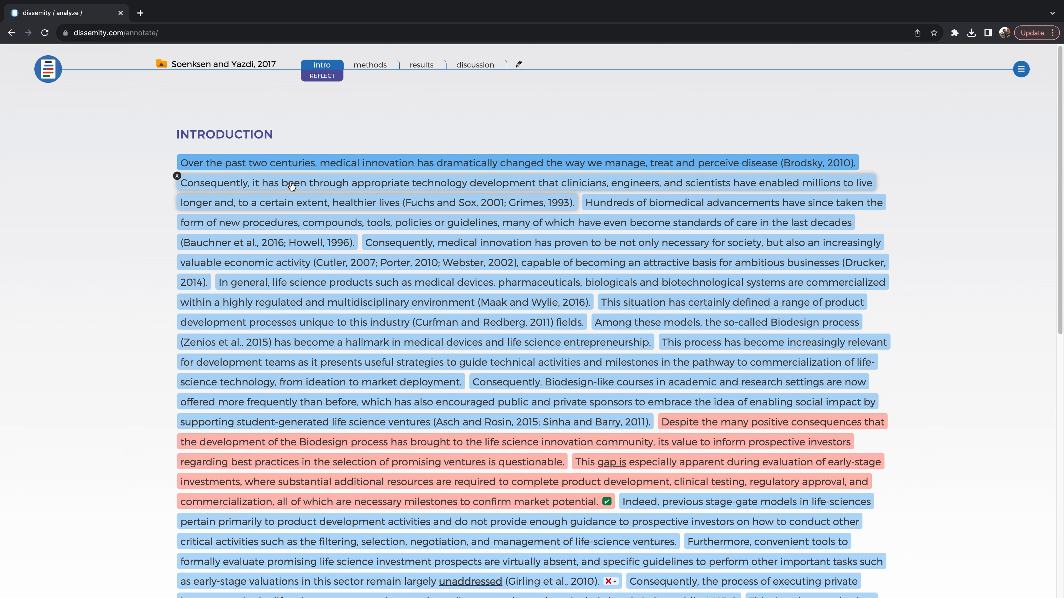
click(292, 185)
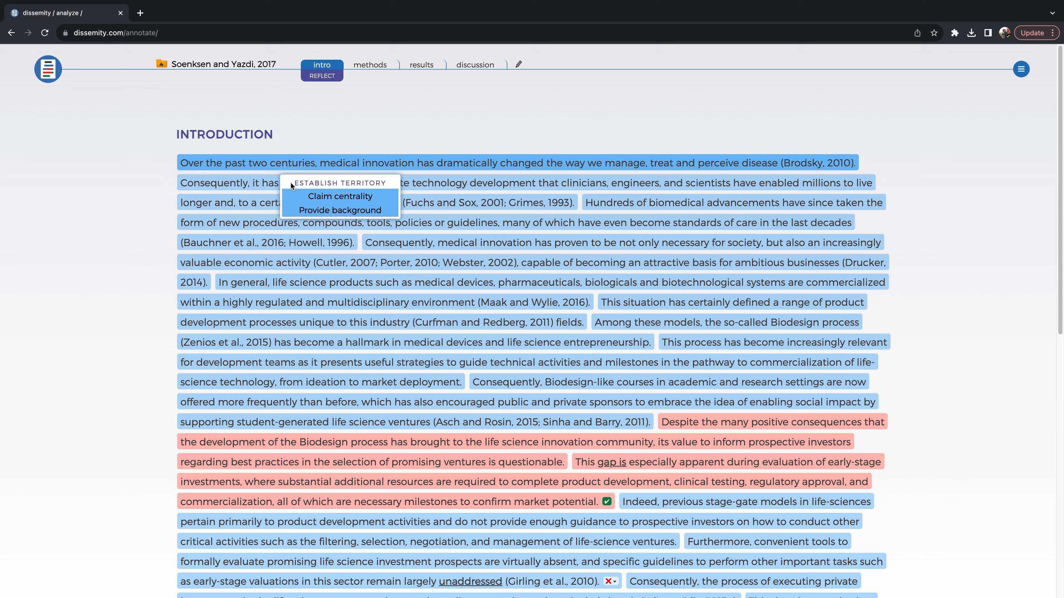
click(319, 209)
click(628, 203)
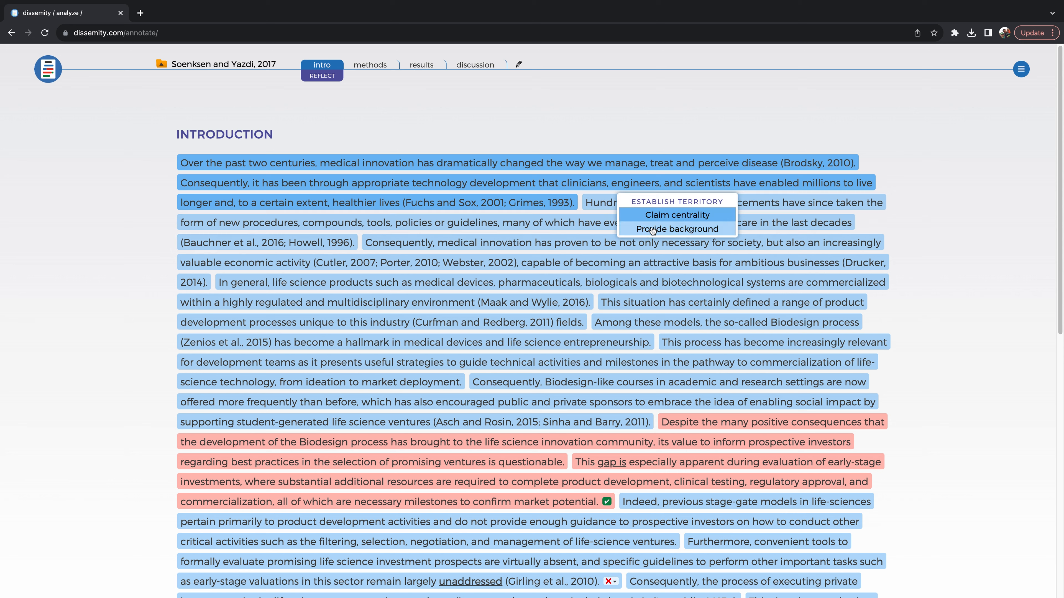
click(674, 228)
click(540, 244)
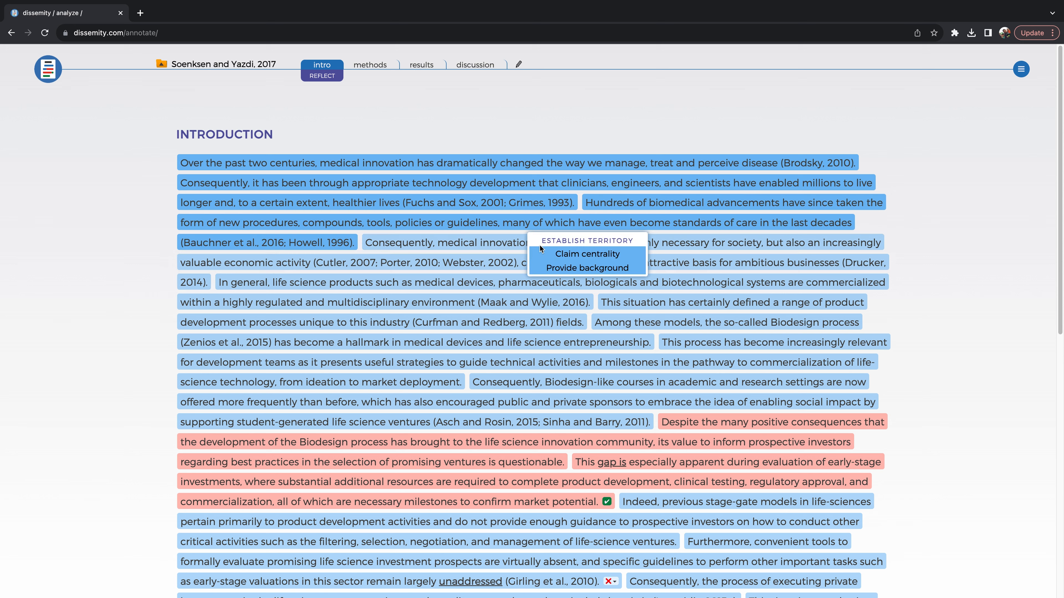
click(557, 270)
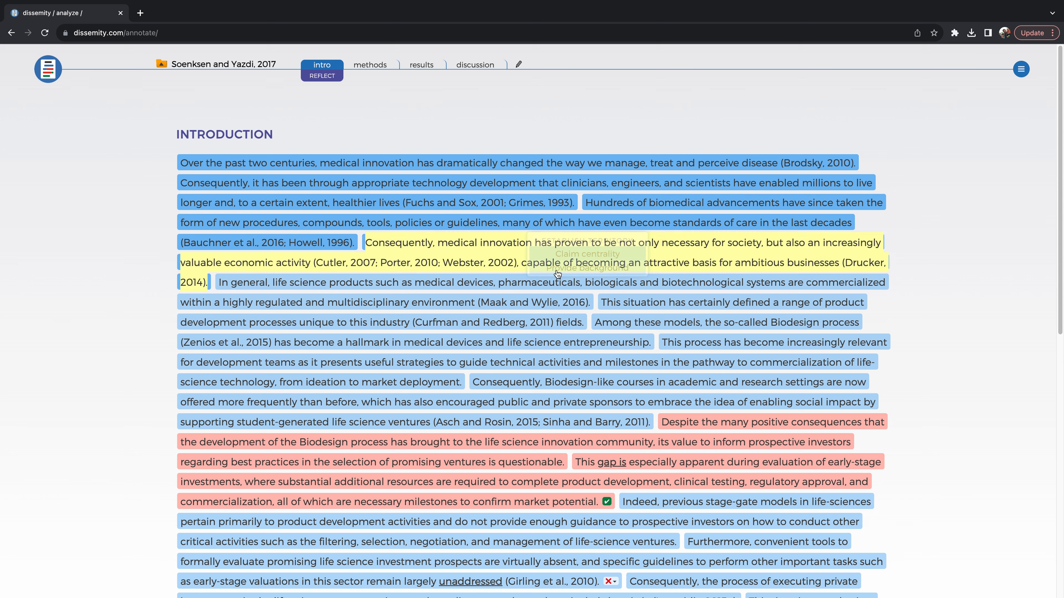
click(493, 285)
click(583, 309)
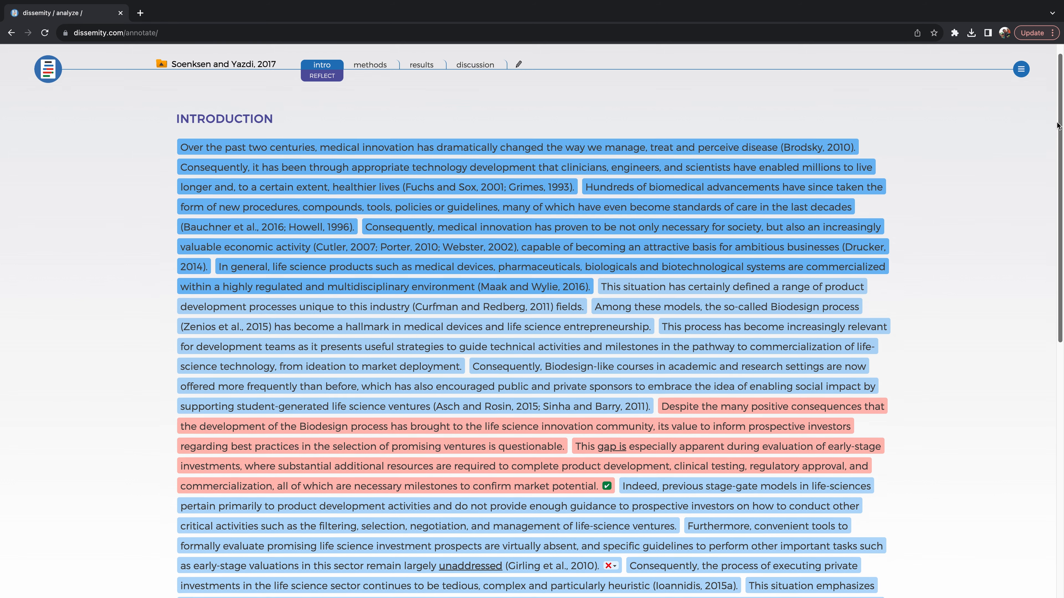
- Assign the Claim centrality strategy to the sentence beginning "This situation has certainly defined a range of product development processes"
mouse_move(1058, 111)
mouse_down()
mouse_move(1054, 411)
mouse_move(1060, 105)
mouse_up()
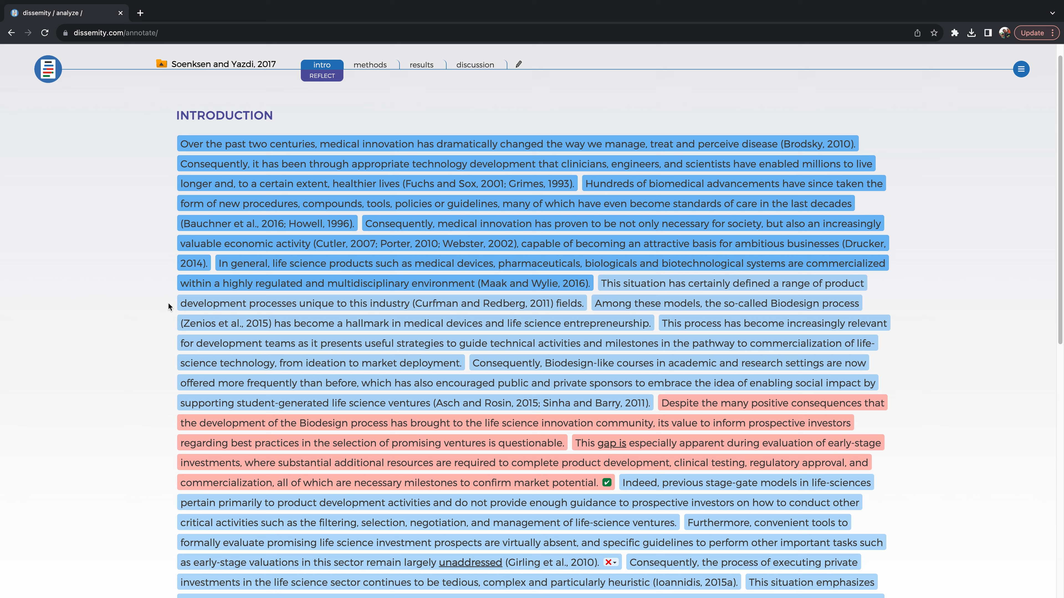
mouse_move(224, 308)
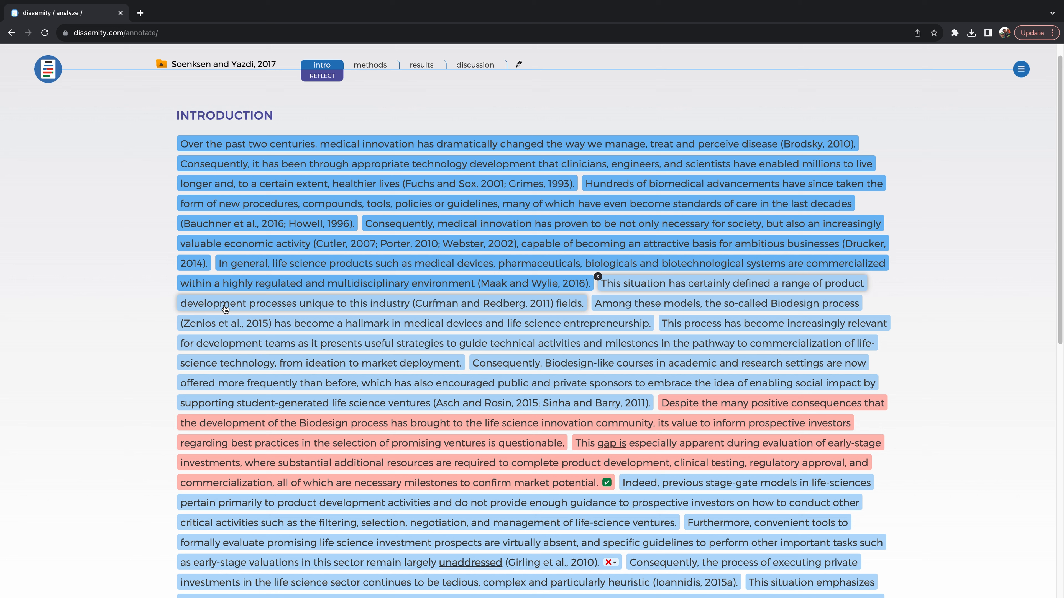
click(224, 308)
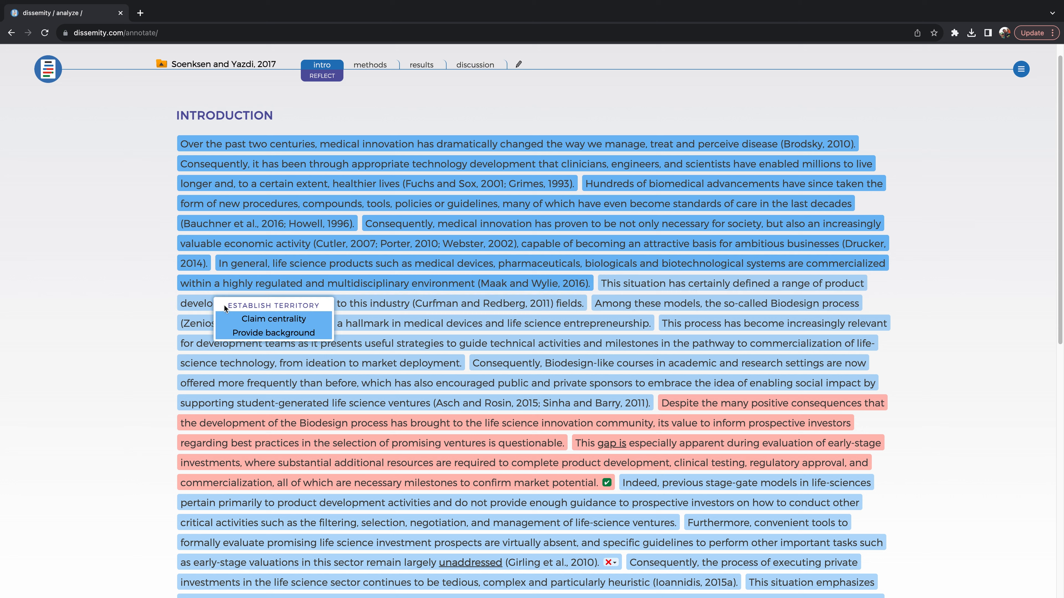
click(254, 324)
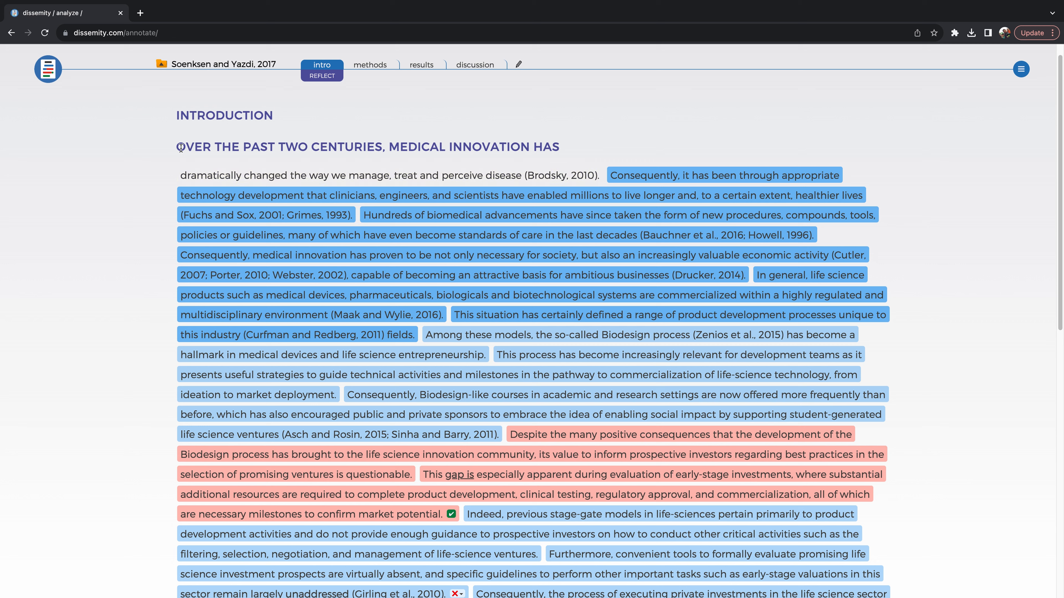
- Join the heading "Over the past two centuries" to its paragraph in the text editor, save with updated sentence marking, and mark the sentence as Establish territory
drag(179, 147, 597, 175)
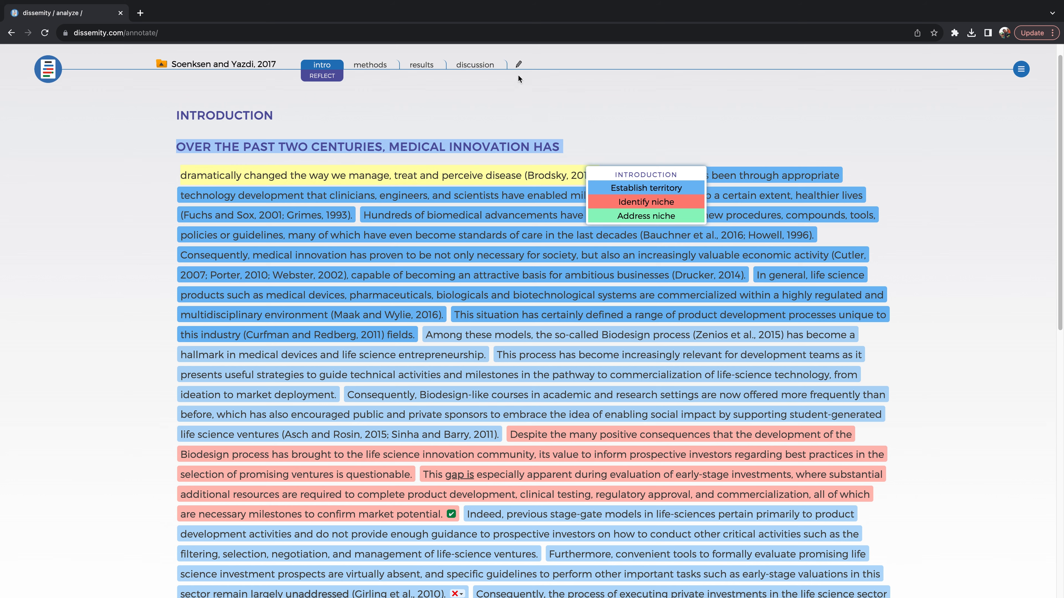
click(519, 66)
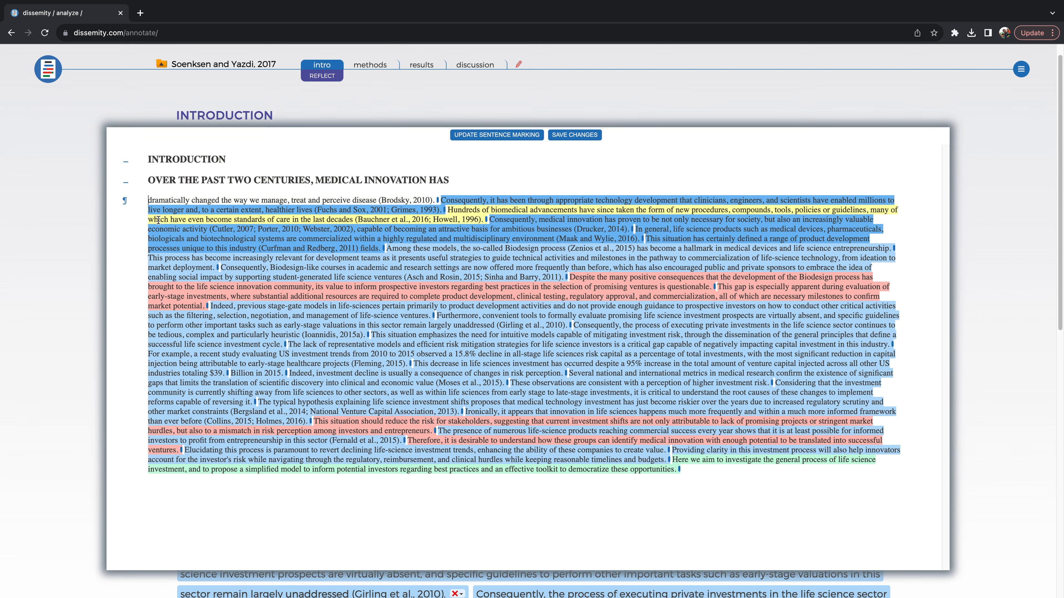
key(BackSpace)
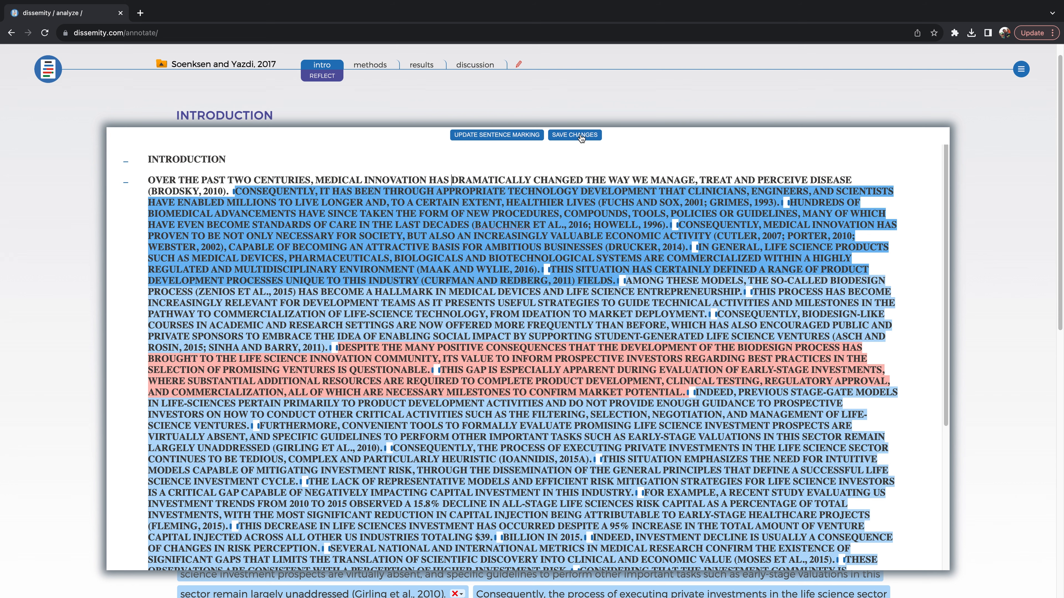
click(523, 139)
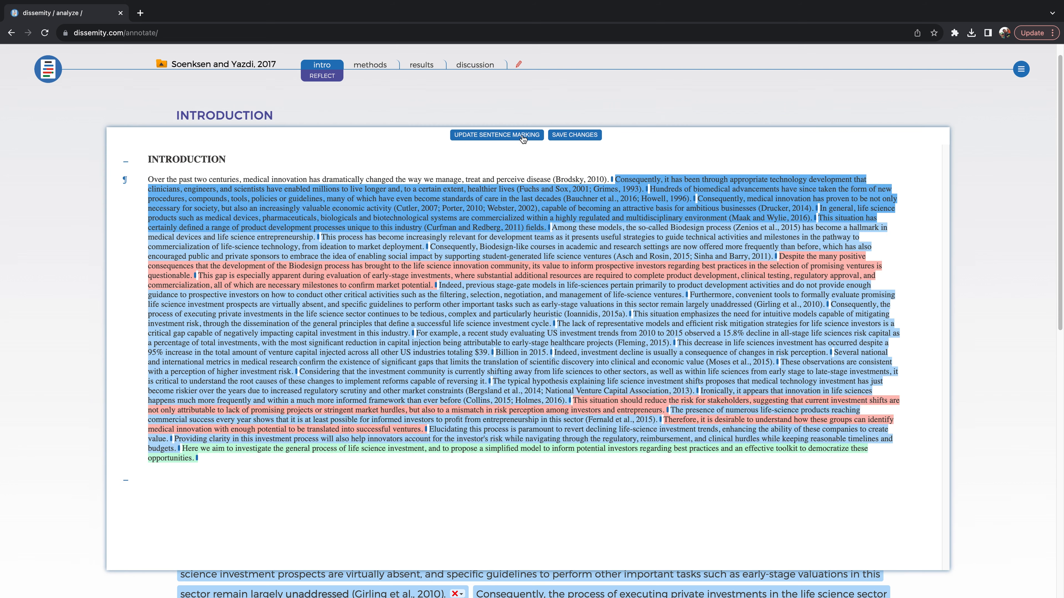
click(574, 135)
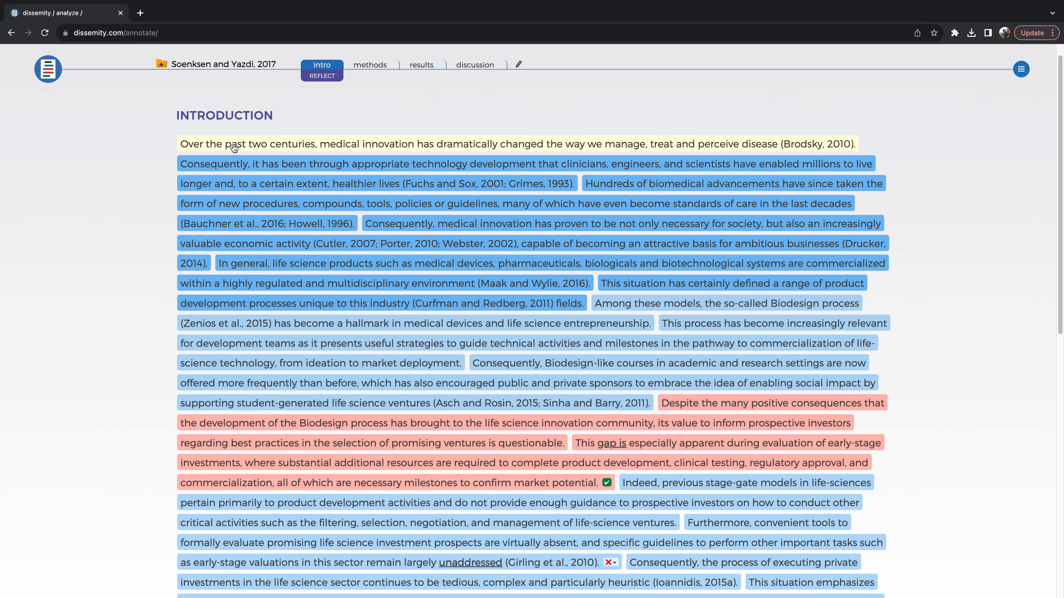
click(222, 147)
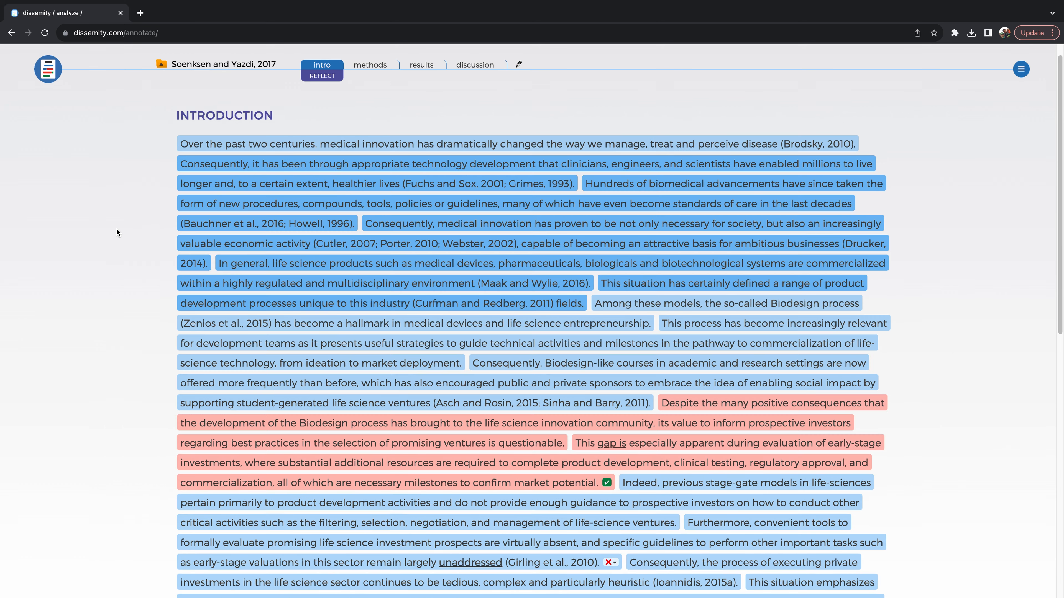